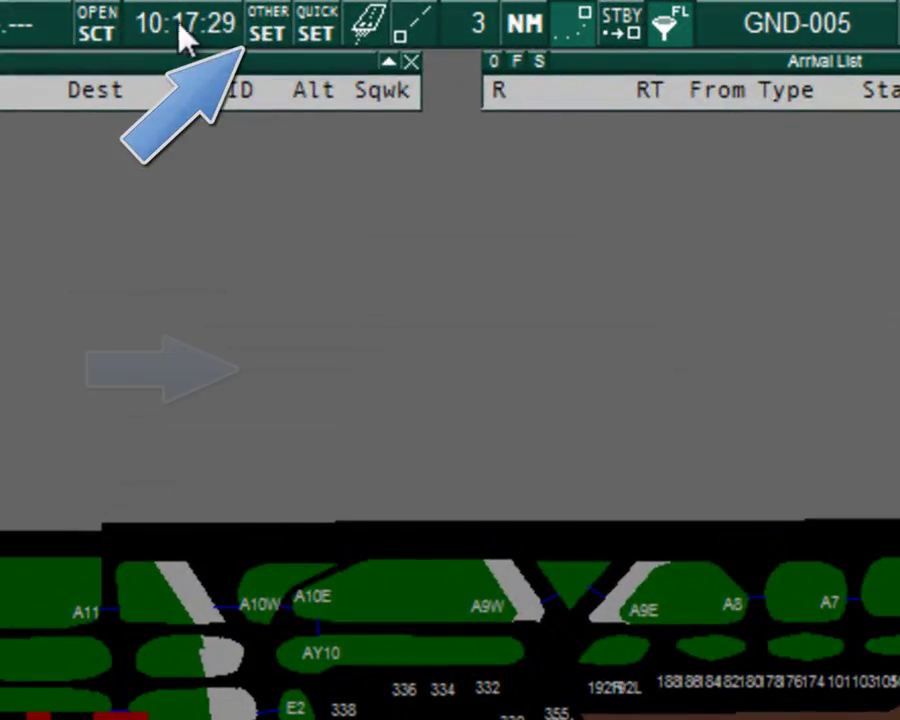
# - Load the UKAssistant.dll plug-in and allow it to draw on the Standard ES radar screen
pyautogui.click(340, 12)
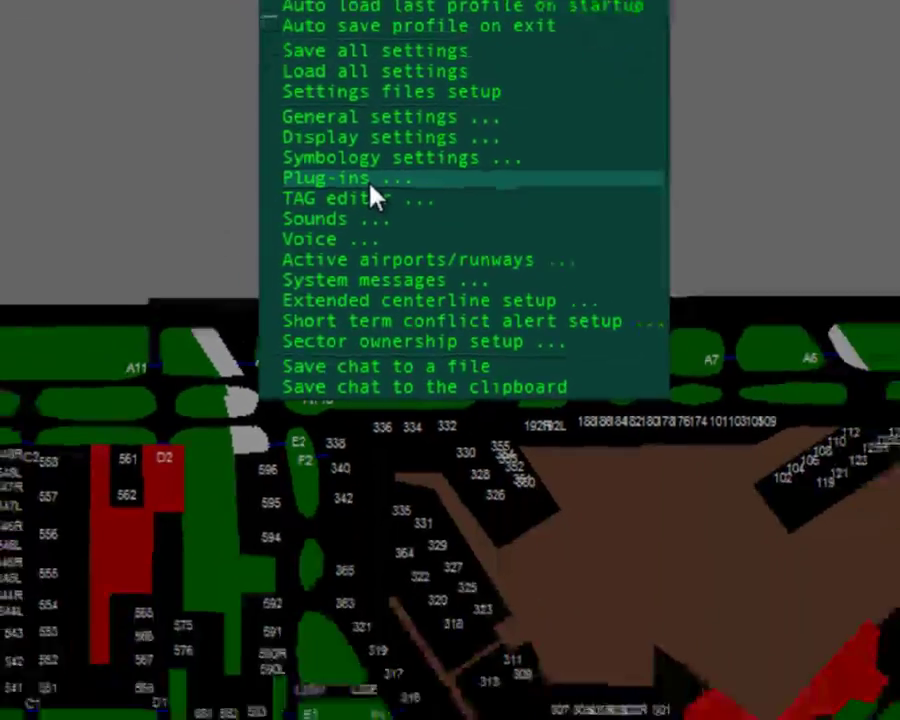
pyautogui.click(390, 370)
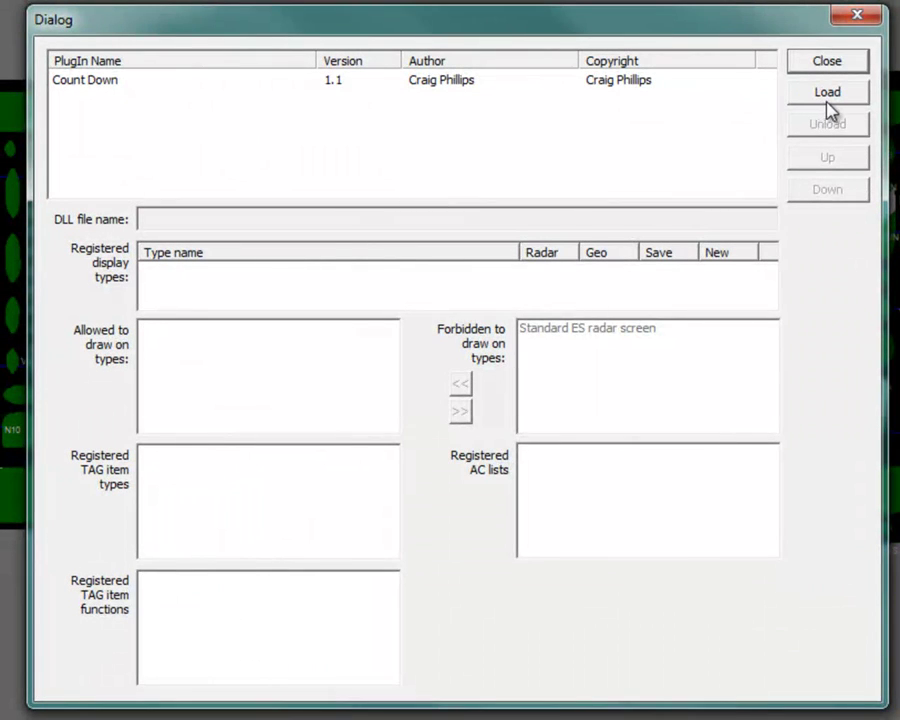
pyautogui.click(827, 98)
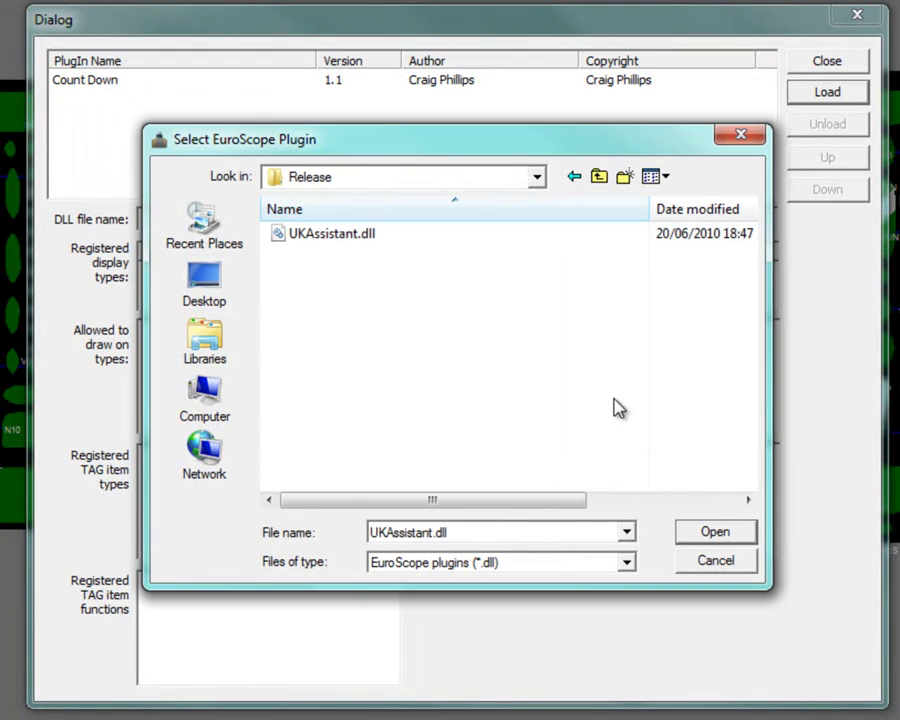
pyautogui.click(705, 537)
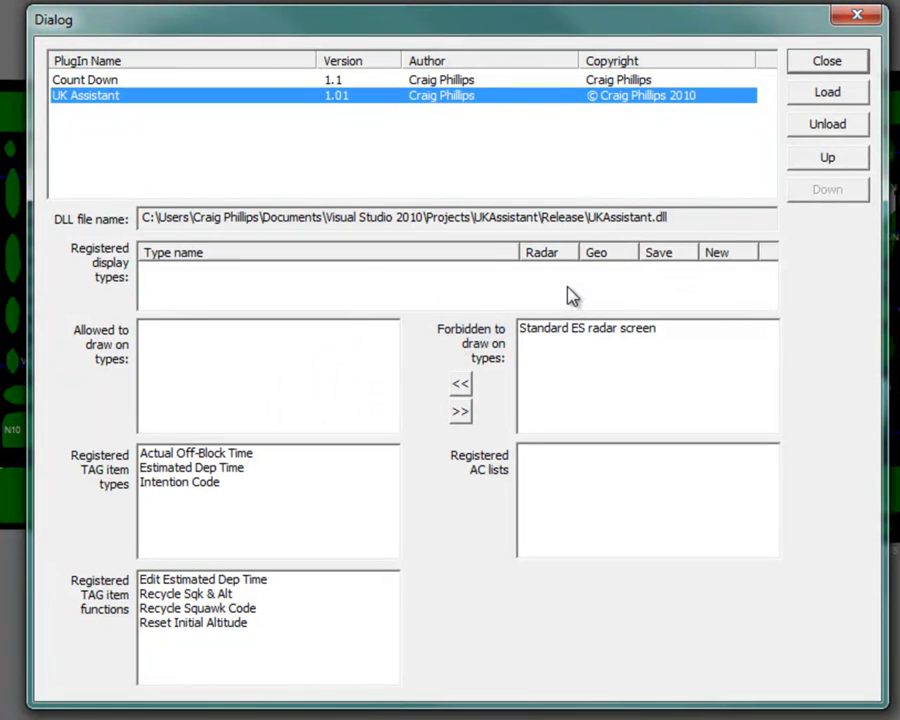
pyautogui.click(622, 331)
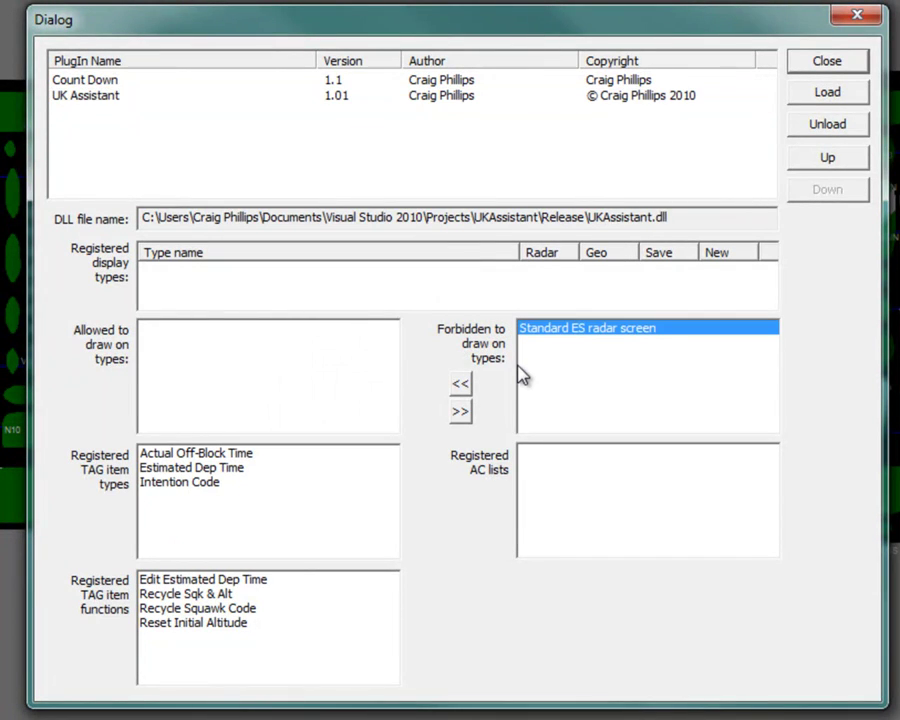
pyautogui.click(461, 387)
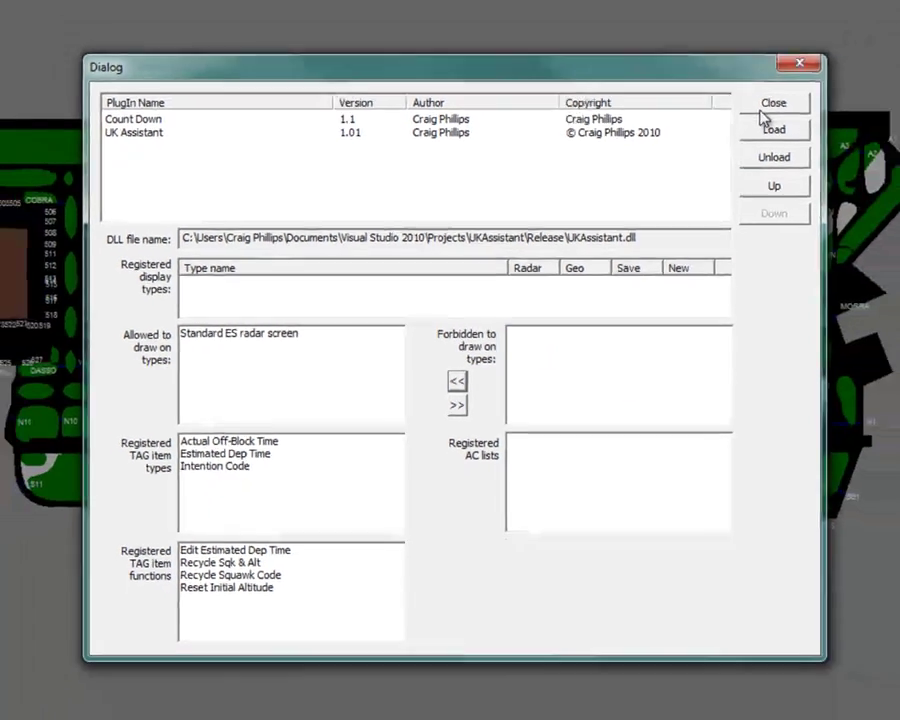
# - Close the Plug-ins dialog and run .uka s to bring up the UK Assistant squawk settings
pyautogui.click(766, 107)
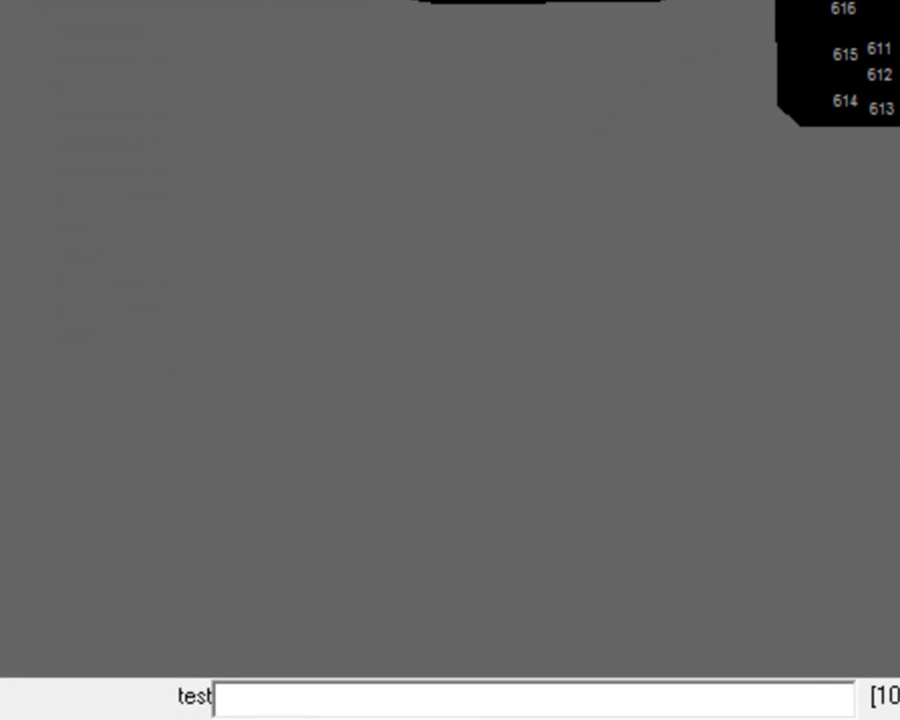
pyautogui.write('.uka ')
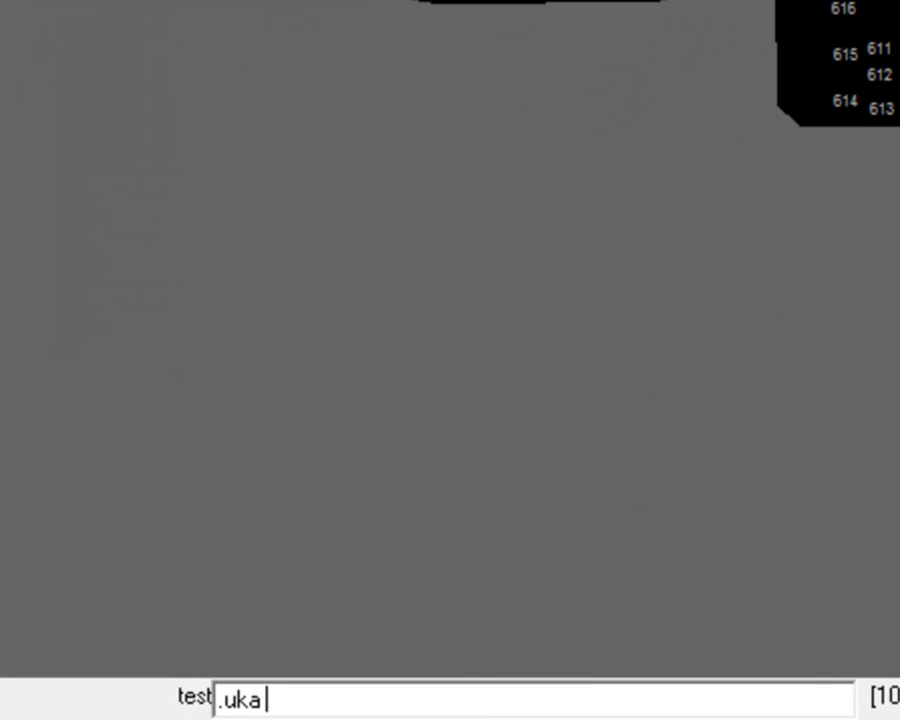
pyautogui.write('s')
pyautogui.press('Return')
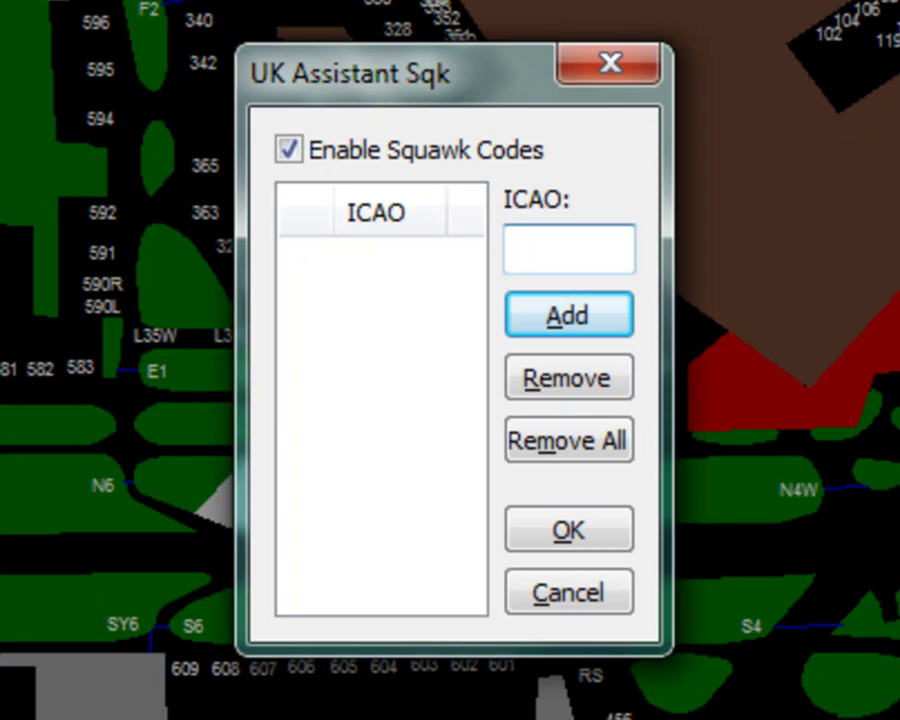
# - Add EGLL to the squawk-code airports, keeping it ticked and Enable Squawk Codes checked
pyautogui.write('EG')
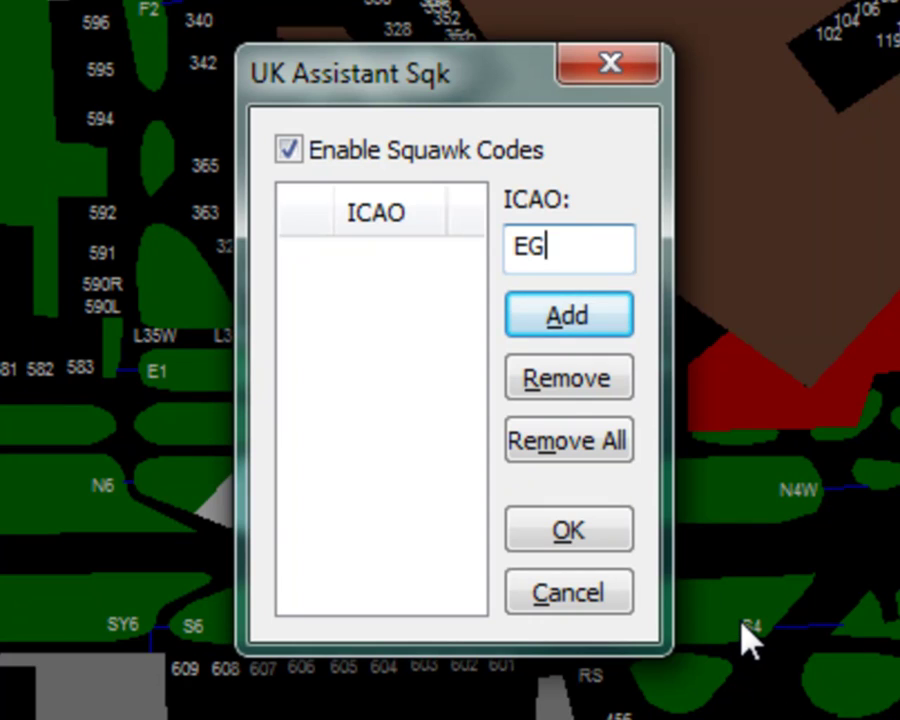
pyautogui.write('LL')
pyautogui.press('Return')
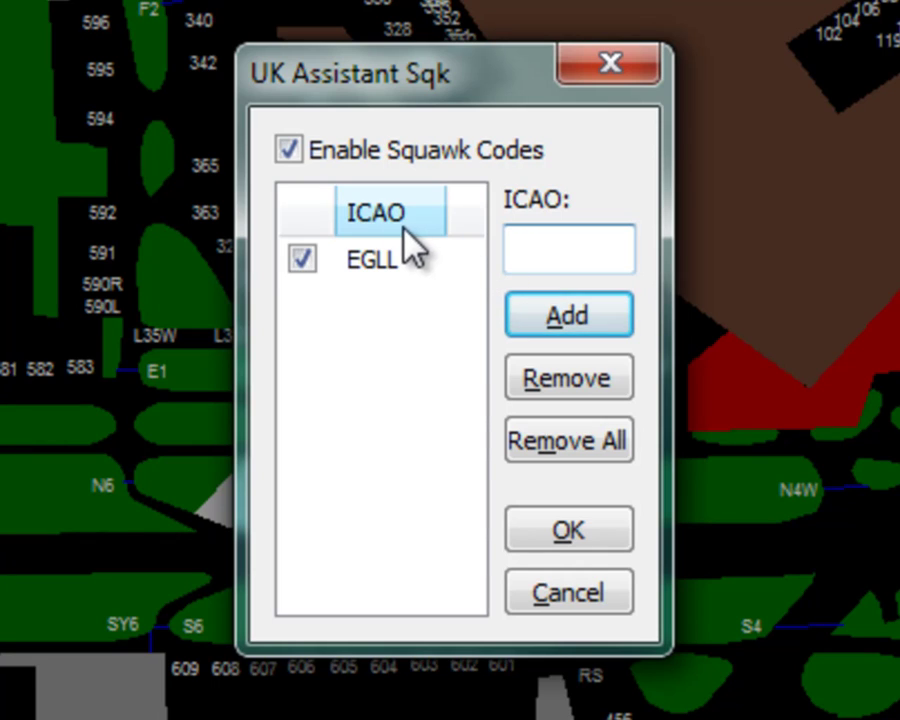
pyautogui.click(298, 266)
pyautogui.click(298, 266)
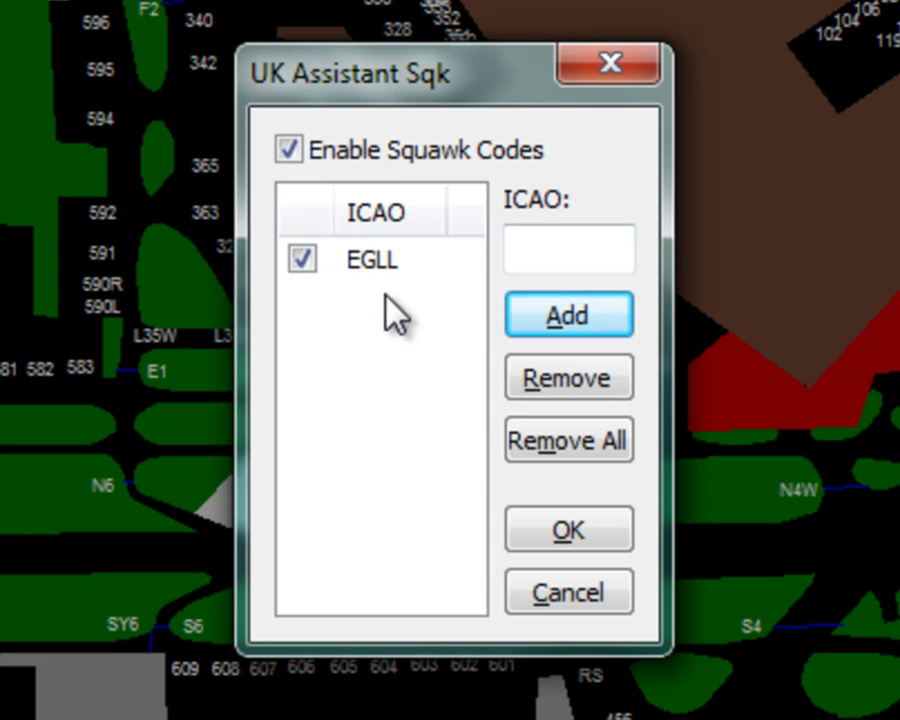
pyautogui.click(418, 276)
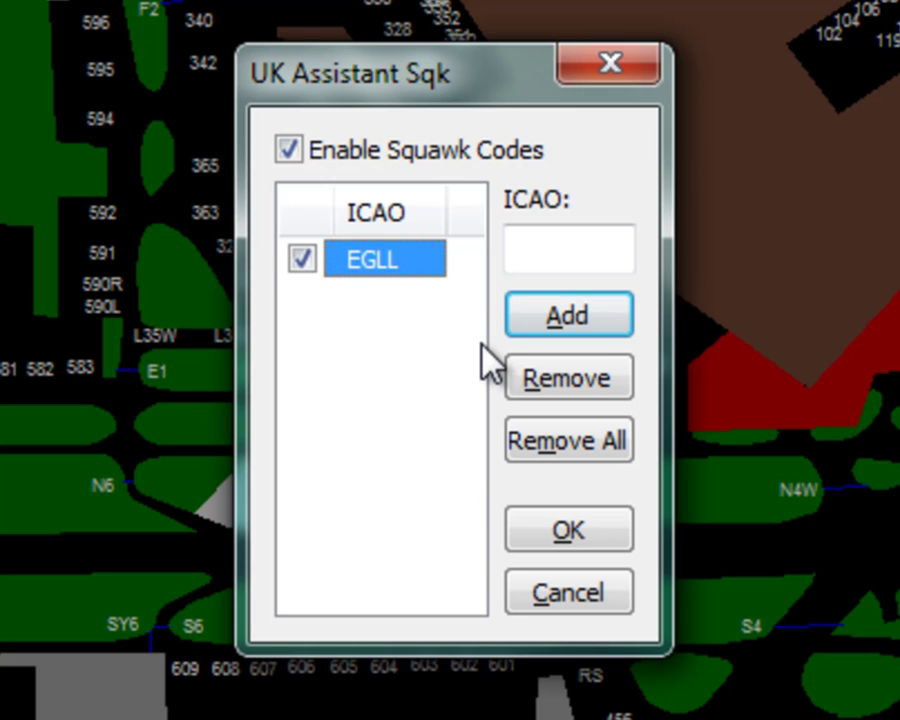
pyautogui.click(289, 150)
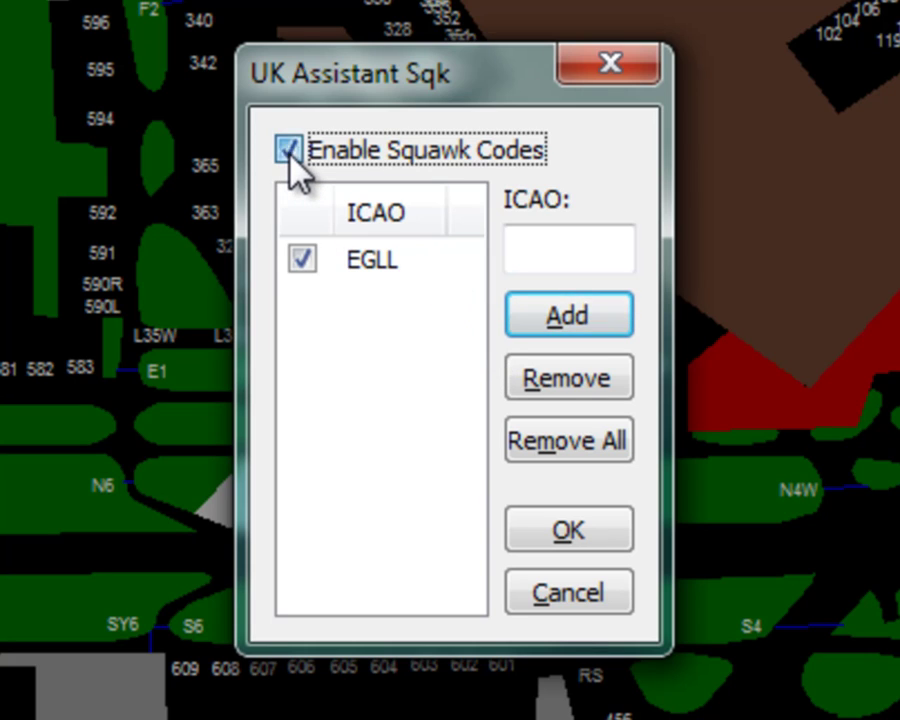
pyautogui.click(289, 150)
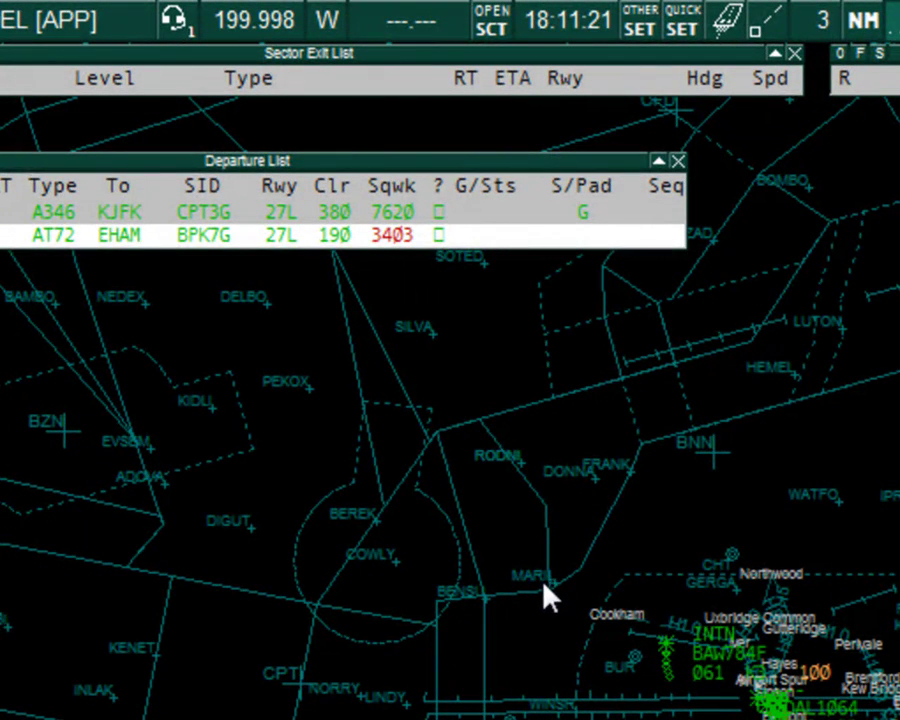
# - Manually set AT72's squawk to 0200, then to 3404
pyautogui.click(398, 237)
pyautogui.click(410, 262)
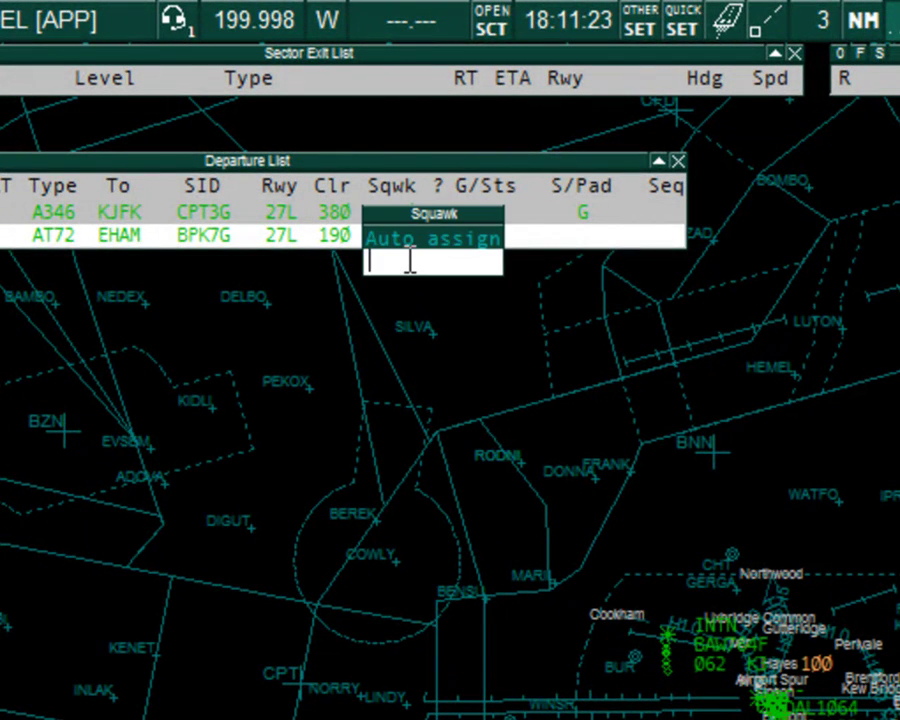
pyautogui.write('0200')
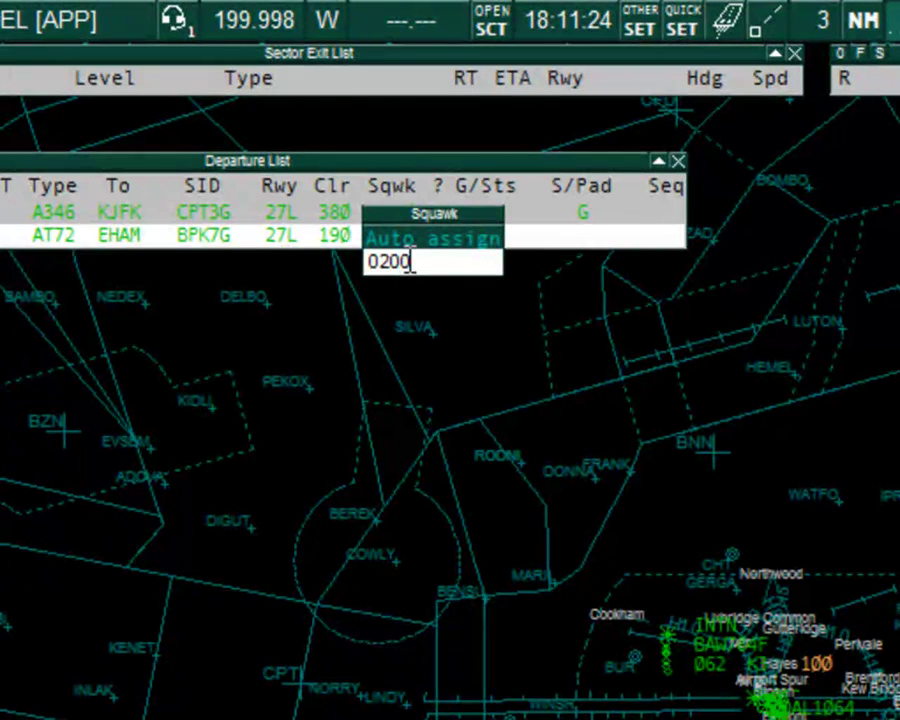
pyautogui.press('Return')
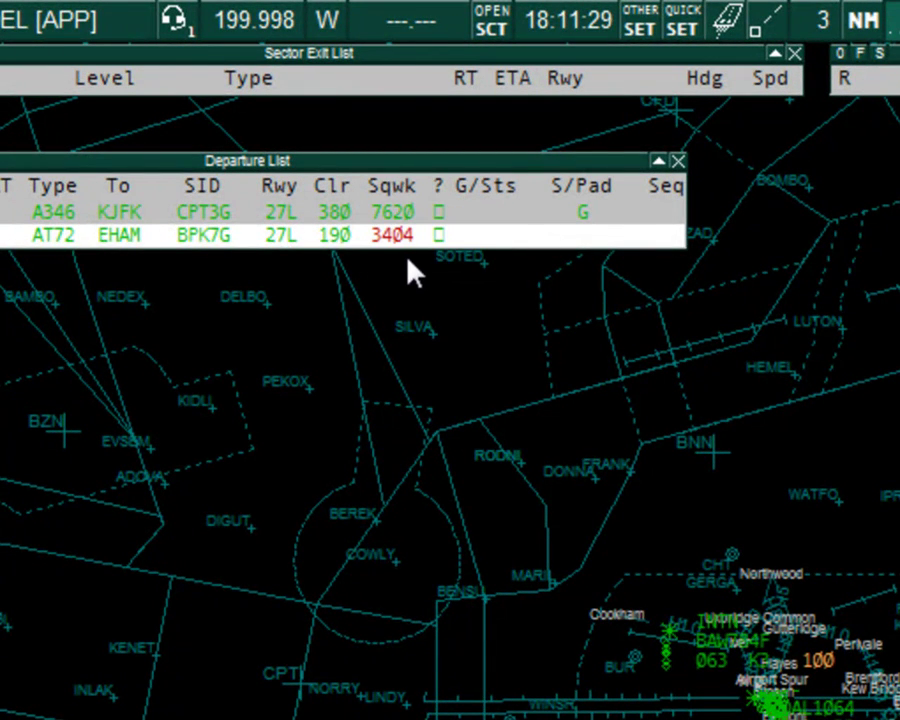
pyautogui.click(404, 238)
pyautogui.click(429, 264)
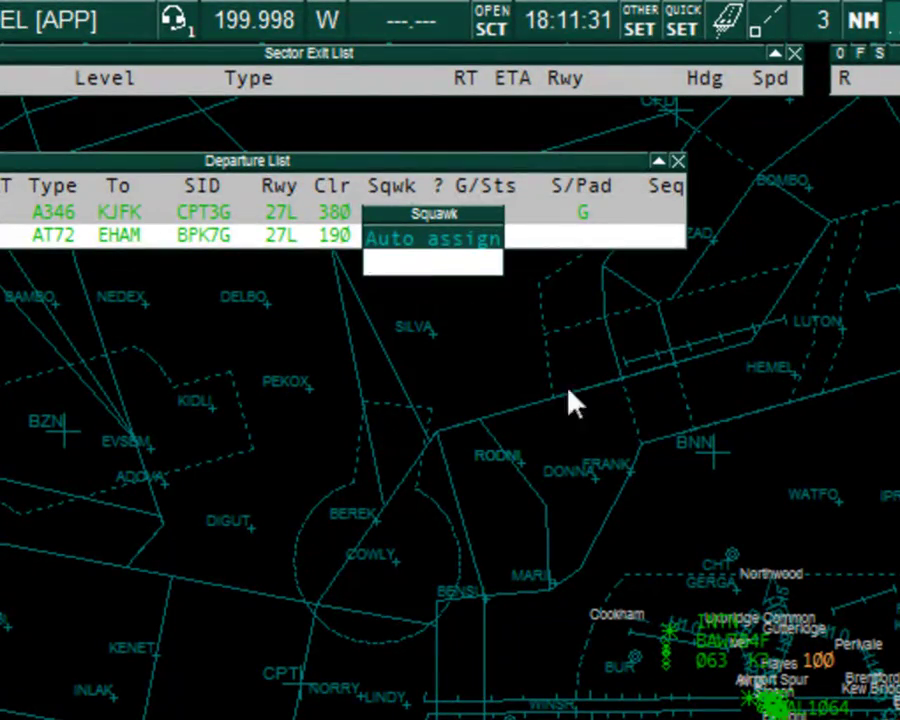
pyautogui.write('3404')
pyautogui.press('Return')
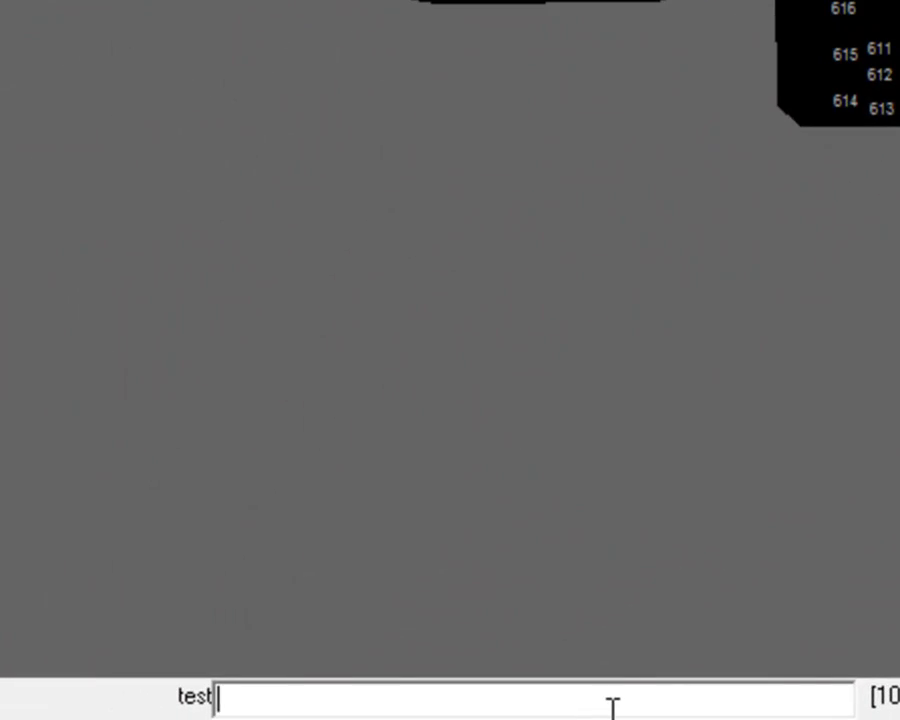
# - Run .uka for Initial Altitudes and enter ICAO EGKK, SID SAM2M, altitude 4000
pyautogui.write('.uka i')
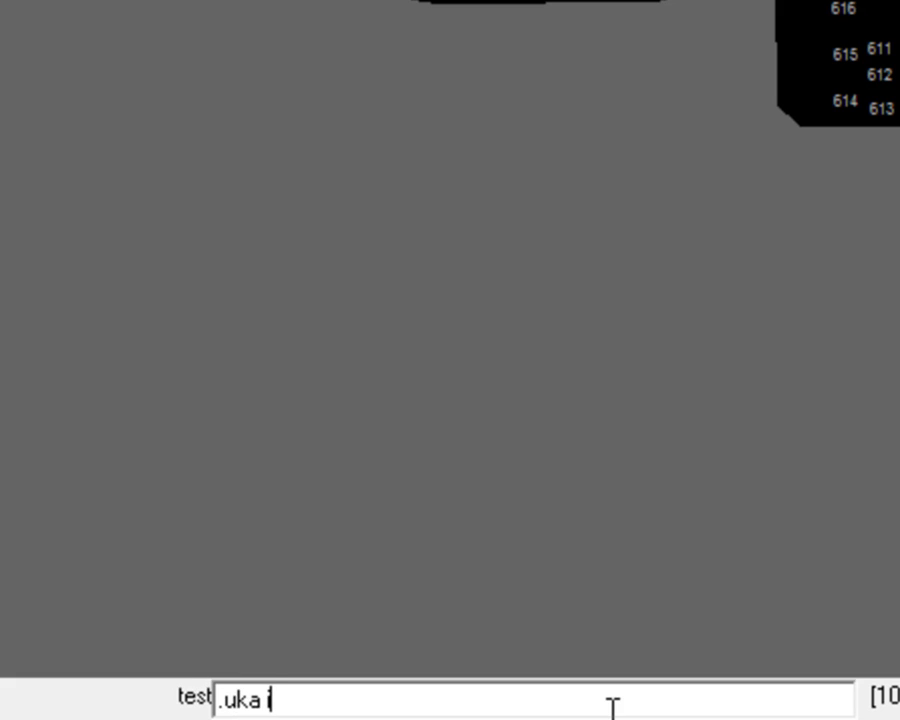
pyautogui.press('Return')
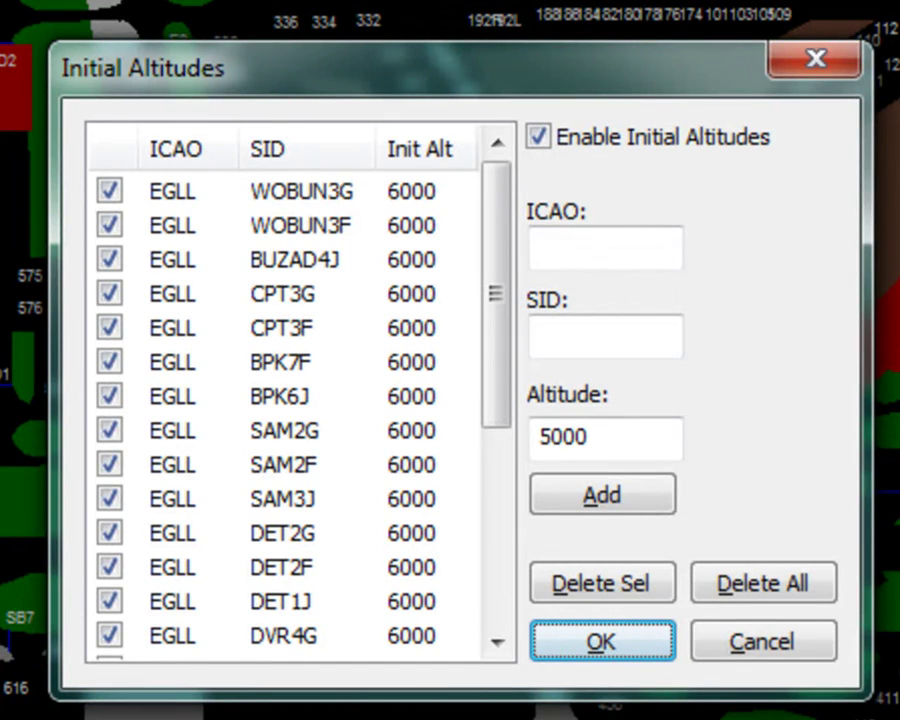
pyautogui.click(582, 255)
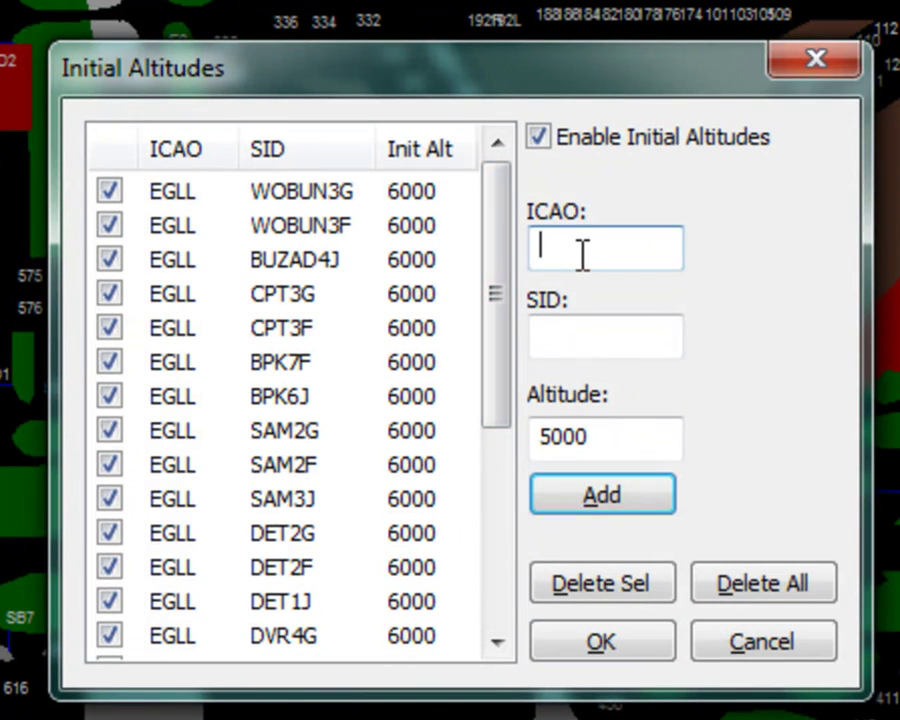
pyautogui.write('EGKK')
pyautogui.press('Tab')
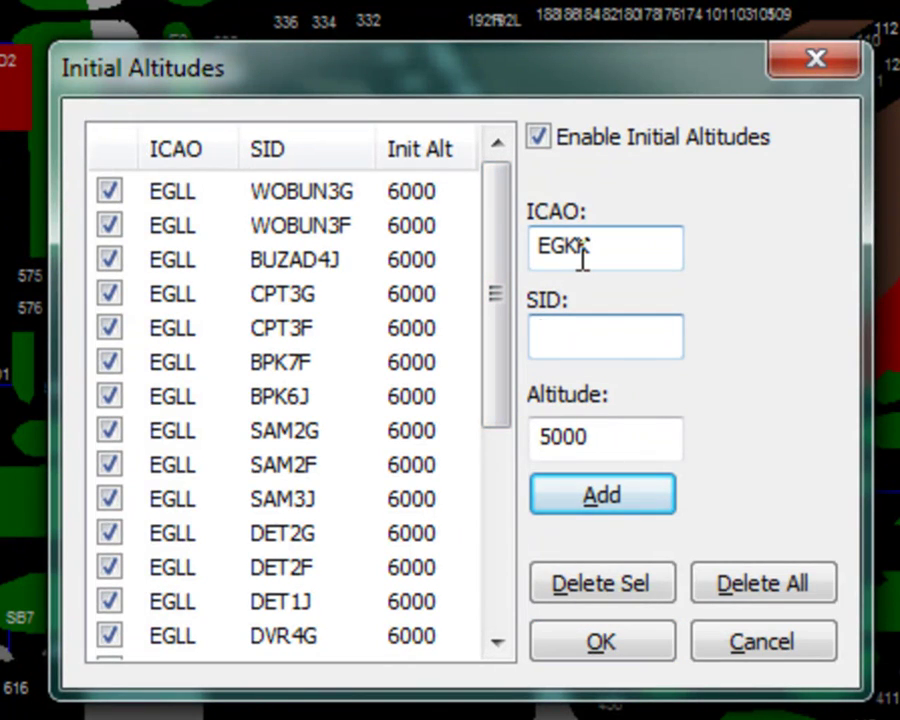
pyautogui.write('SAM2M')
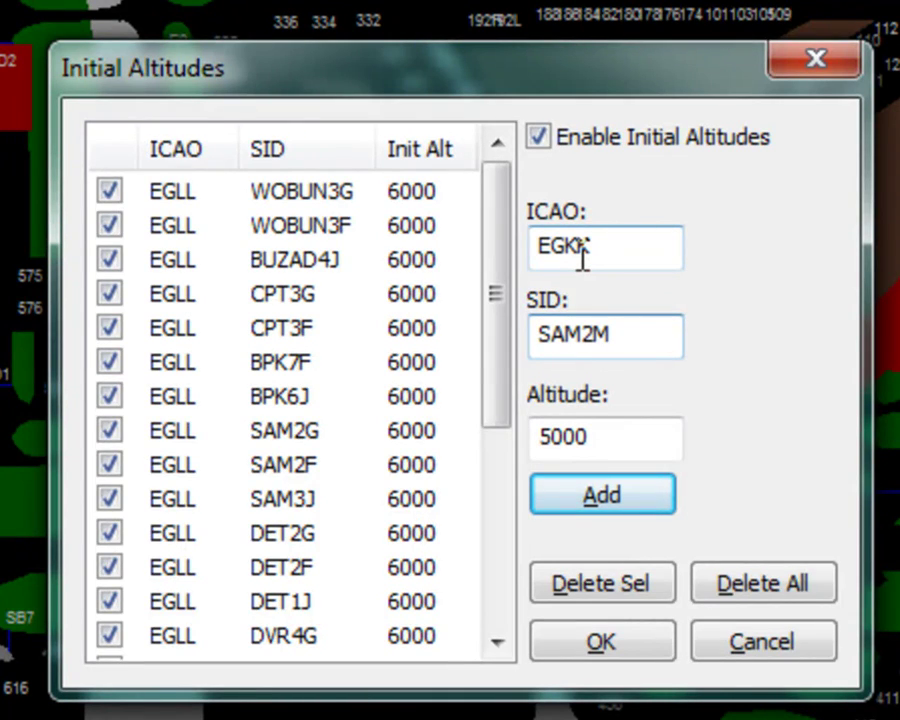
pyautogui.press('Tab')
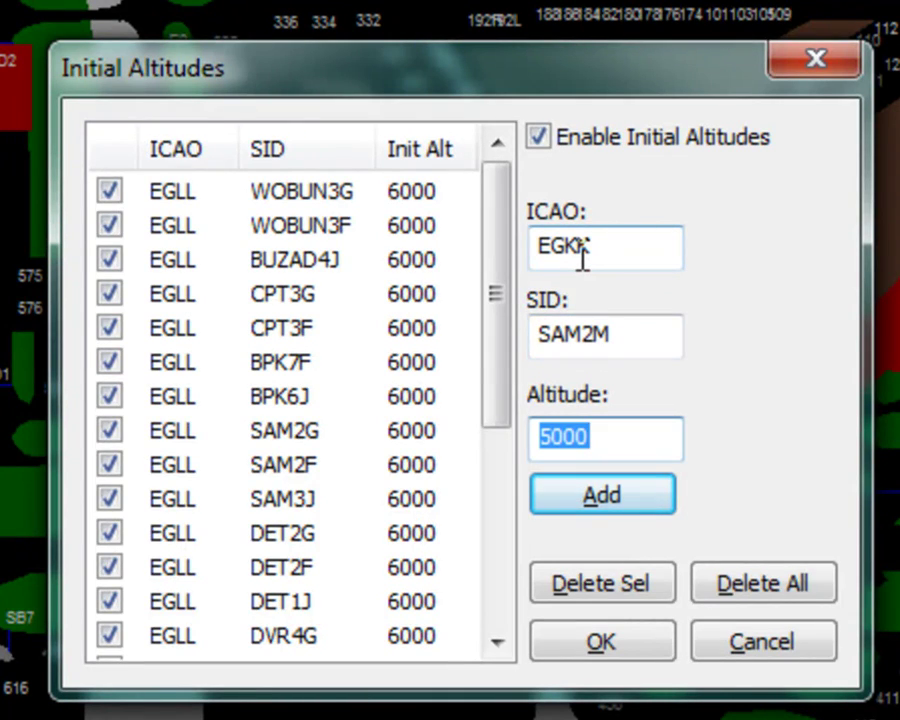
pyautogui.write('4000')
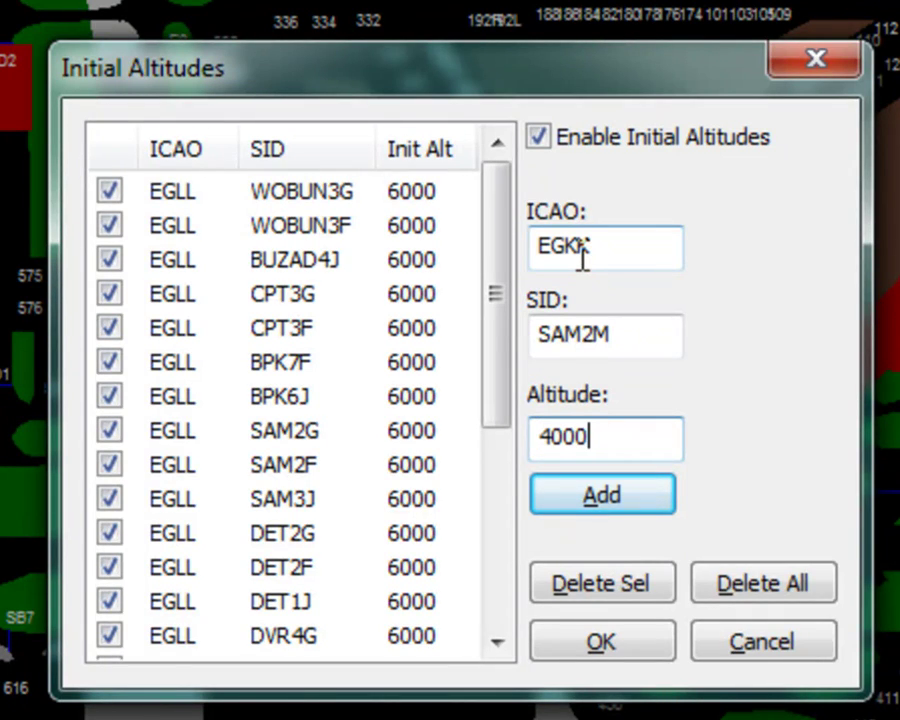
pyautogui.hotkey('shift', 'Tab')
pyautogui.press('BackSpace')
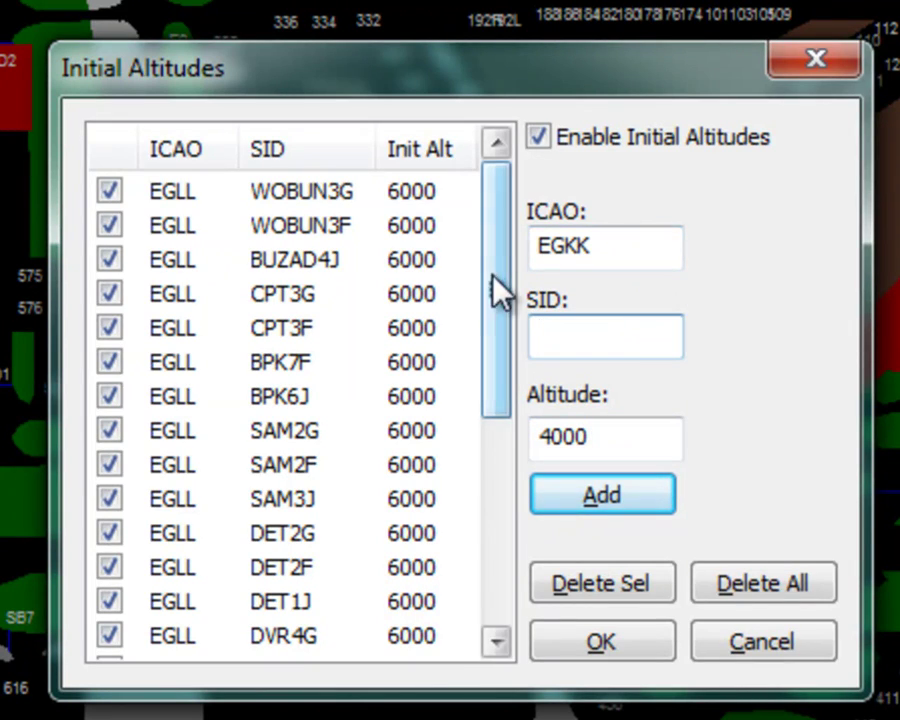
# - Untick the EGKK SAM2M entry and switch the initial altitudes feature off
pyautogui.moveTo(502, 295); pyautogui.dragTo(497, 460)
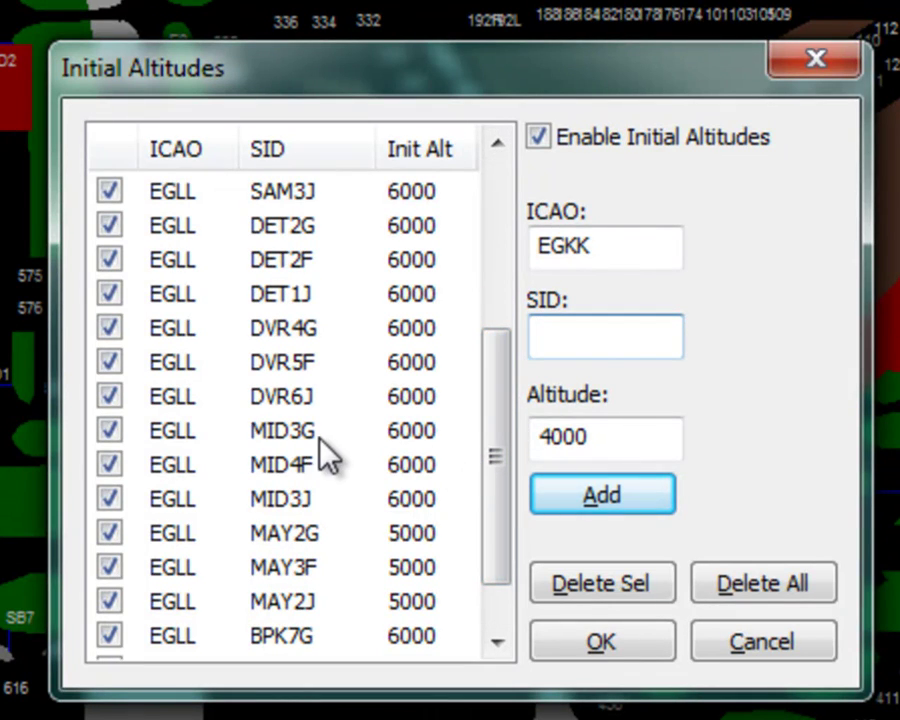
pyautogui.scroll(-3, 500, 450)
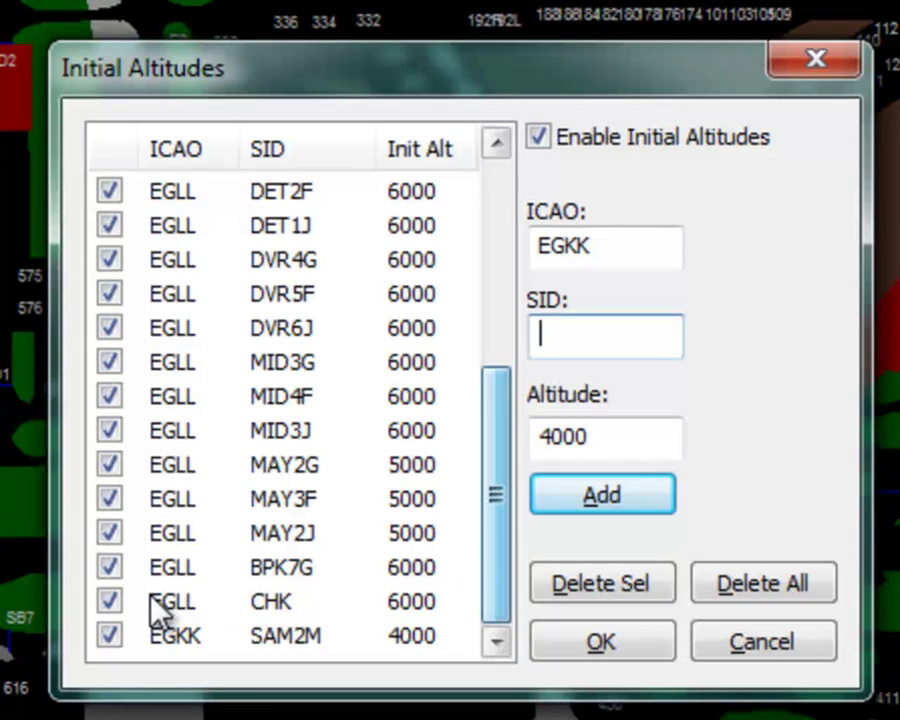
pyautogui.click(109, 636)
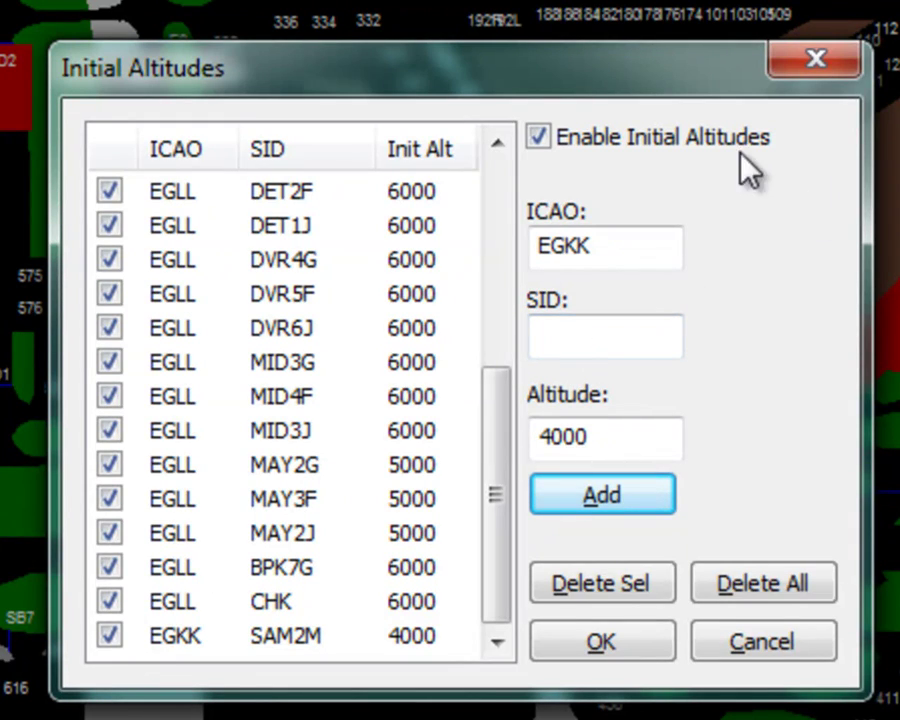
pyautogui.click(538, 139)
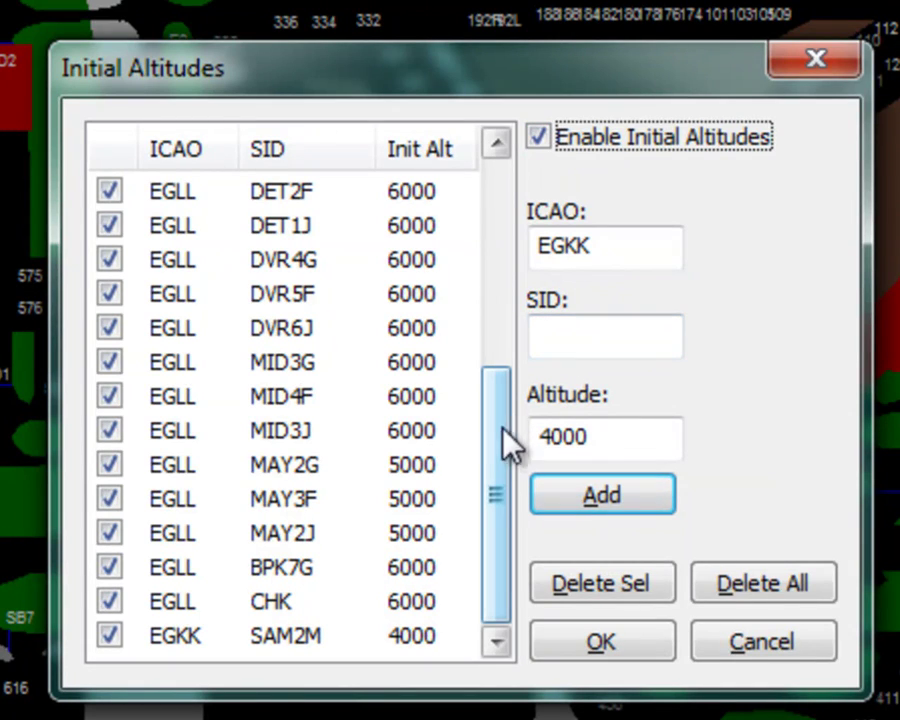
# - Change EGLL WOBUN3G's initial altitude from 6000 to 5000
pyautogui.moveTo(496, 480); pyautogui.dragTo(480, 245)
pyautogui.click(368, 190)
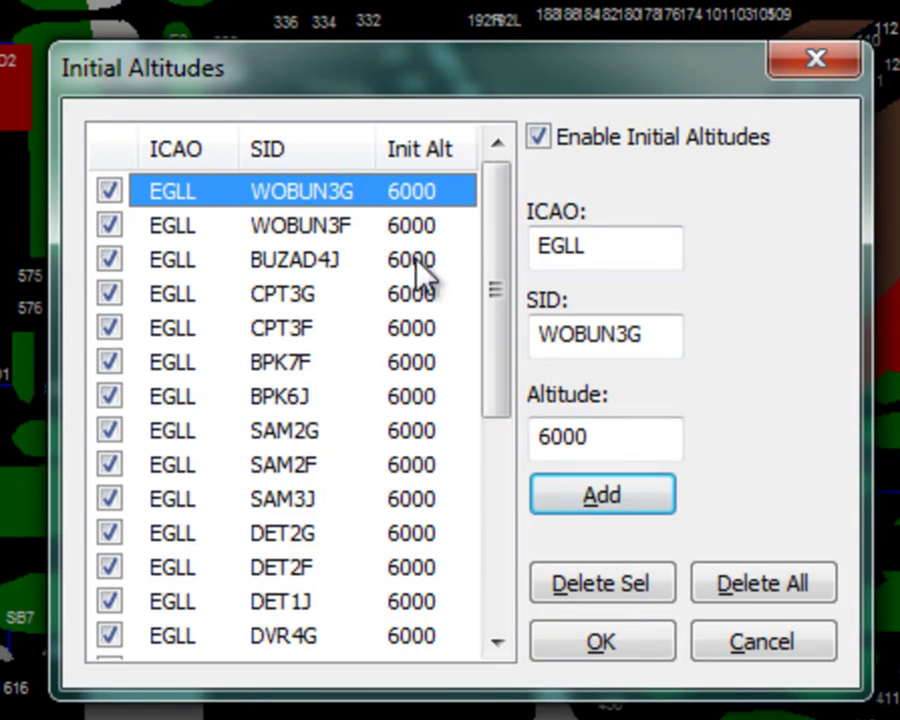
pyautogui.click(552, 436)
pyautogui.press('BackSpace')
pyautogui.write('5')
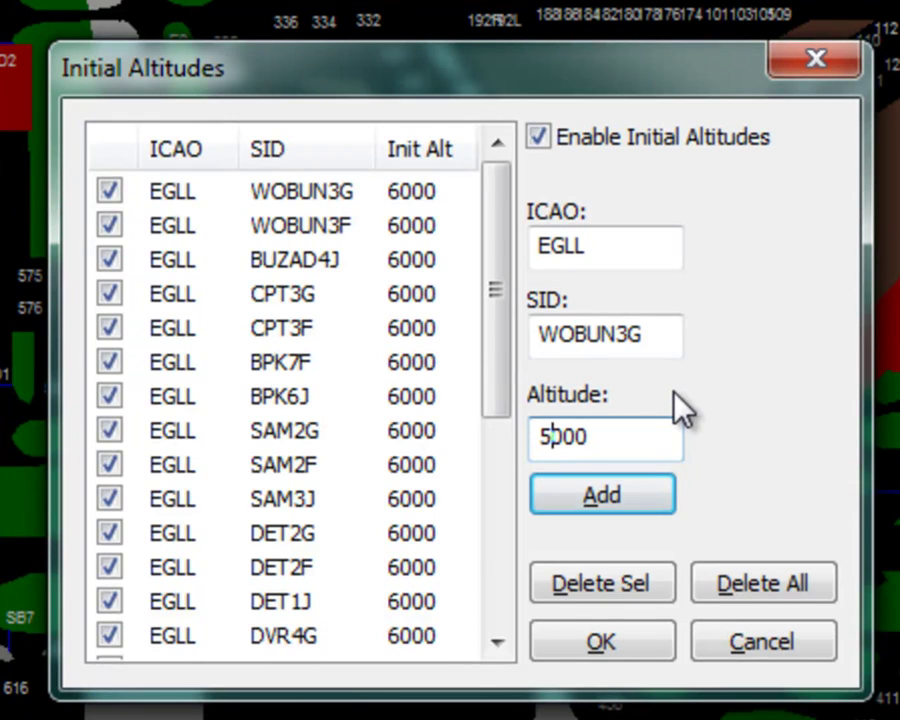
pyautogui.press('Return')
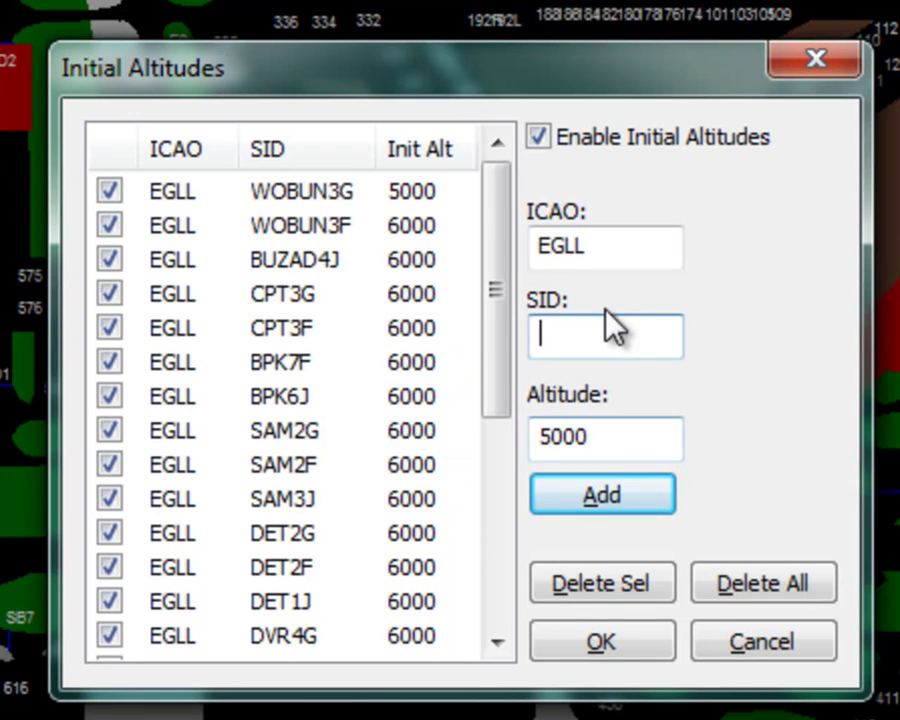
# - Delete the EGKK SAM2M entry and close Initial Altitudes with OK
pyautogui.moveTo(506, 305); pyautogui.dragTo(474, 563)
pyautogui.click(368, 640)
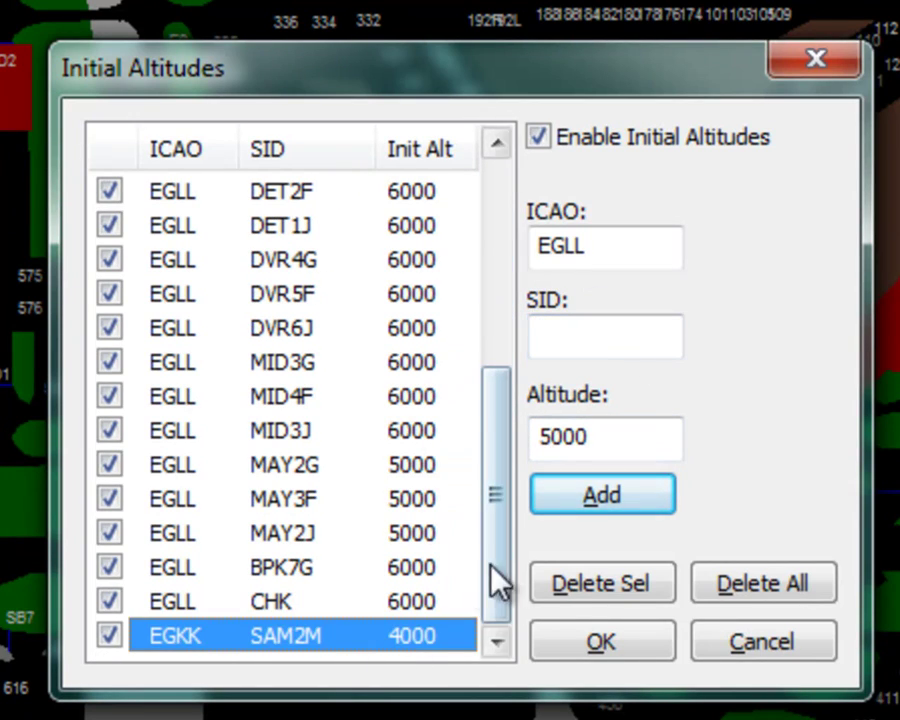
pyautogui.click(598, 582)
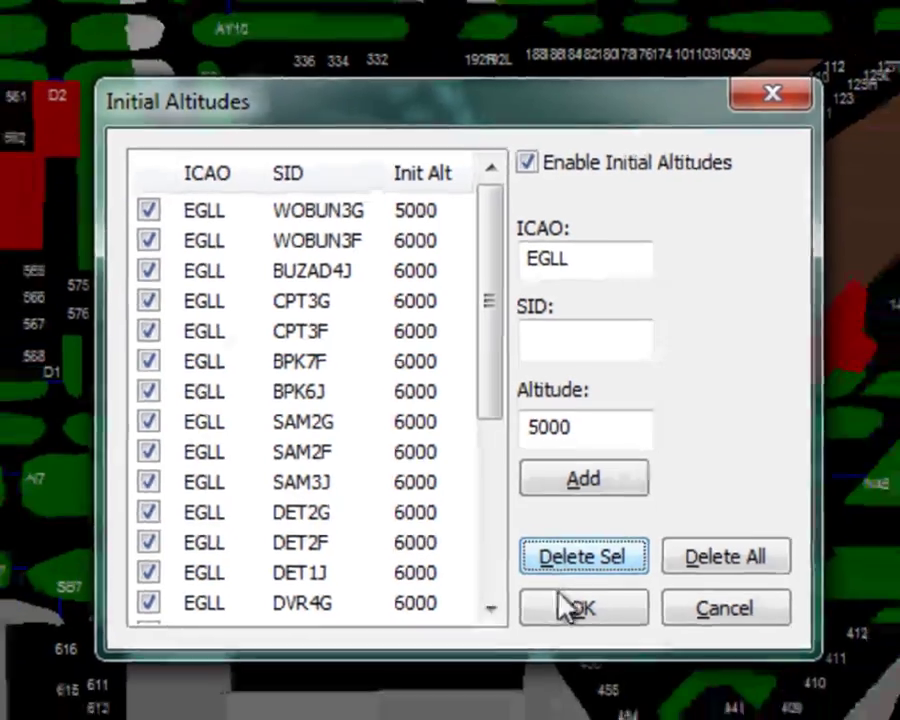
pyautogui.click(601, 641)
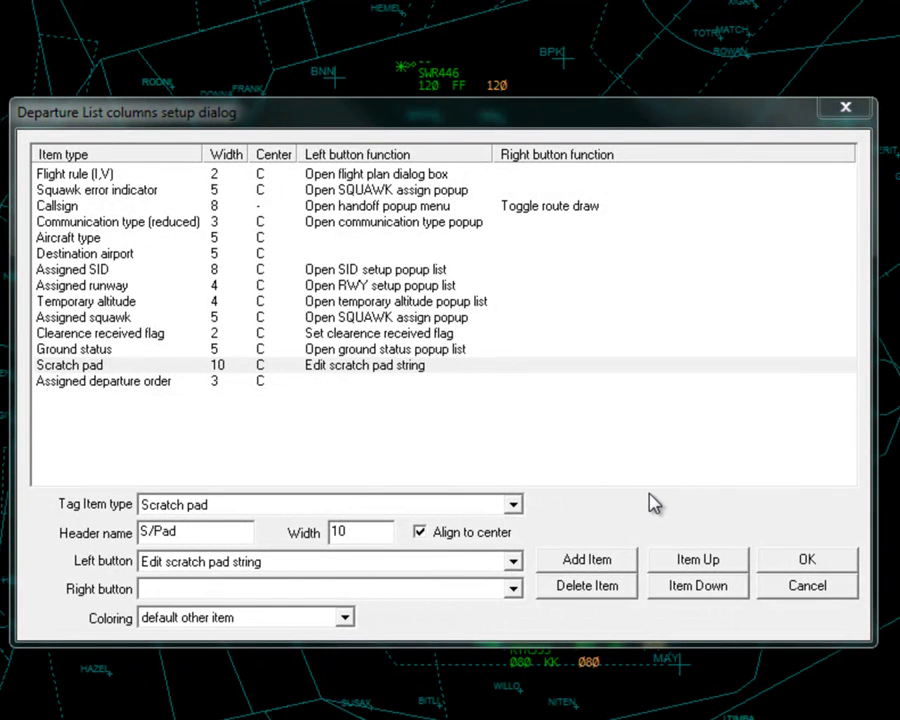
# - Give the Scratch pad column UK Assistant / Recycle Squawk Code as its right-button function and save
pyautogui.click(513, 588)
pyautogui.scroll(-10, 516, 663)
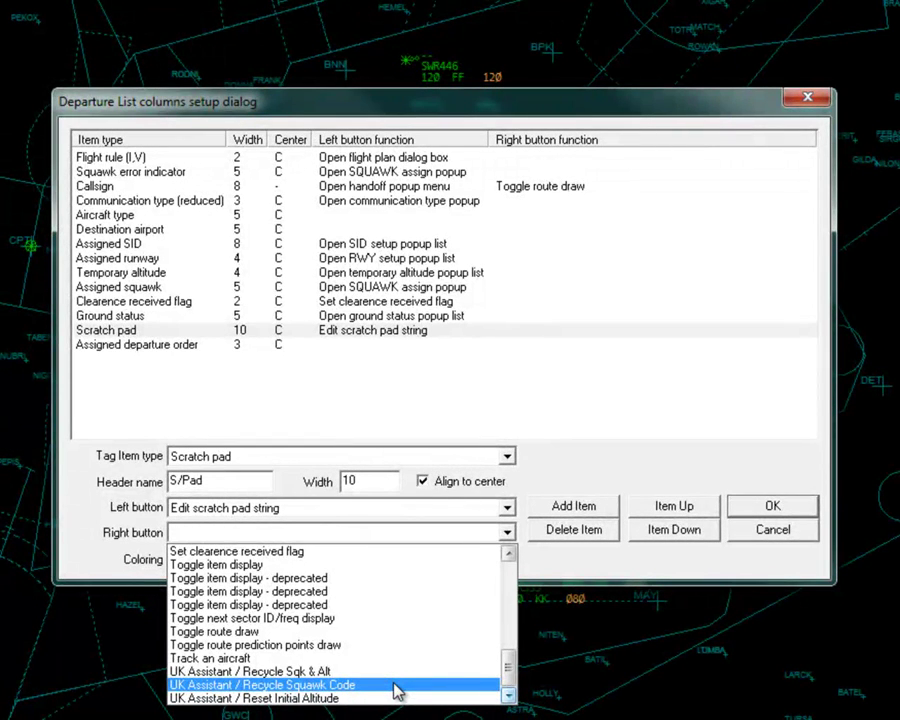
pyautogui.click(397, 688)
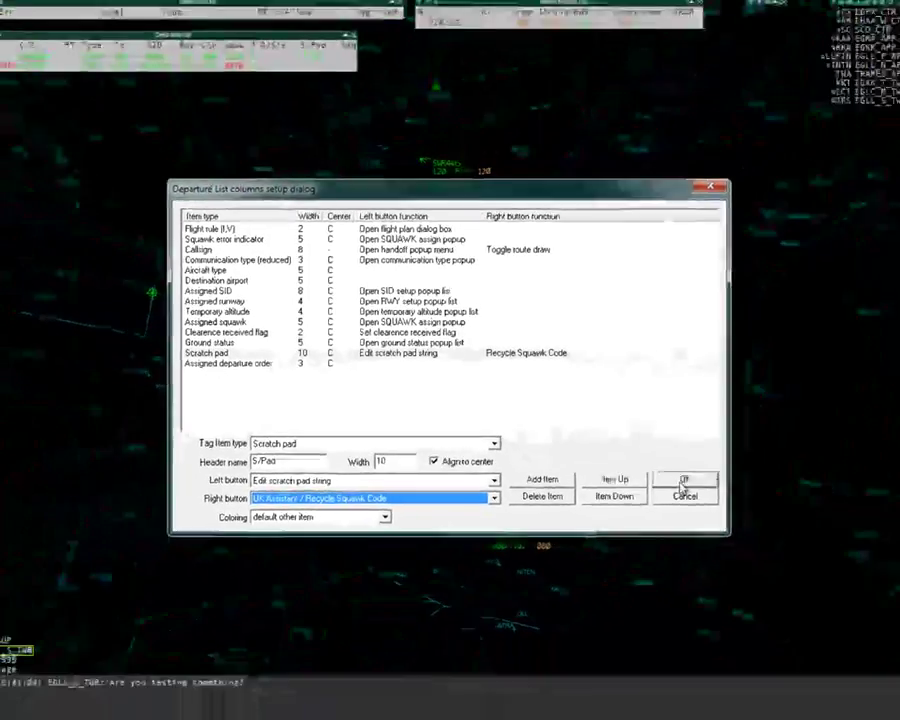
pyautogui.click(766, 505)
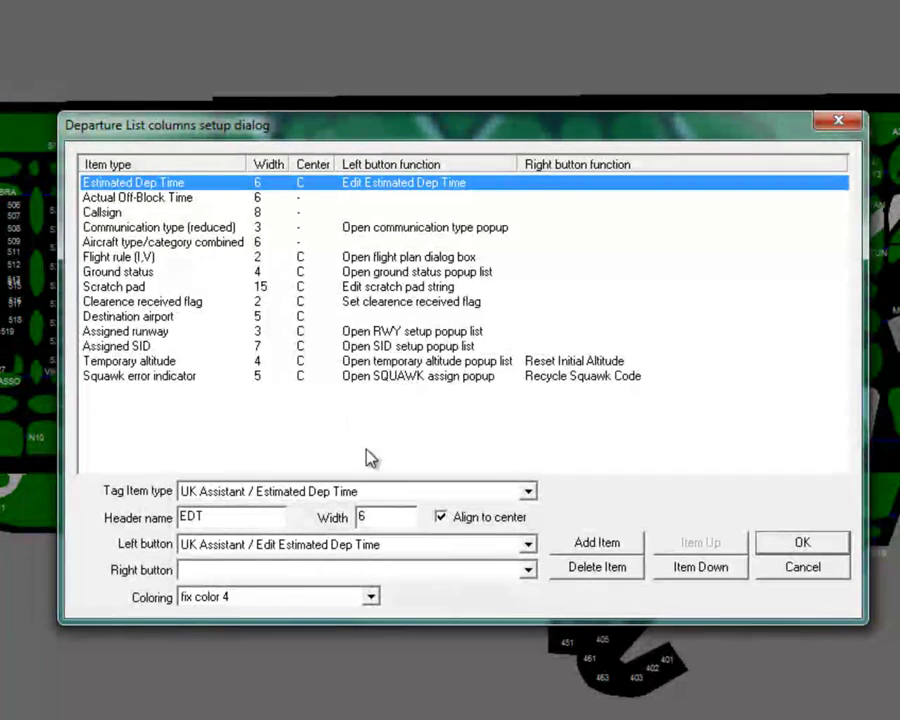
# - Keep UK Assistant / Estimated Dep Time as the EDT column's tag item
pyautogui.click(282, 493)
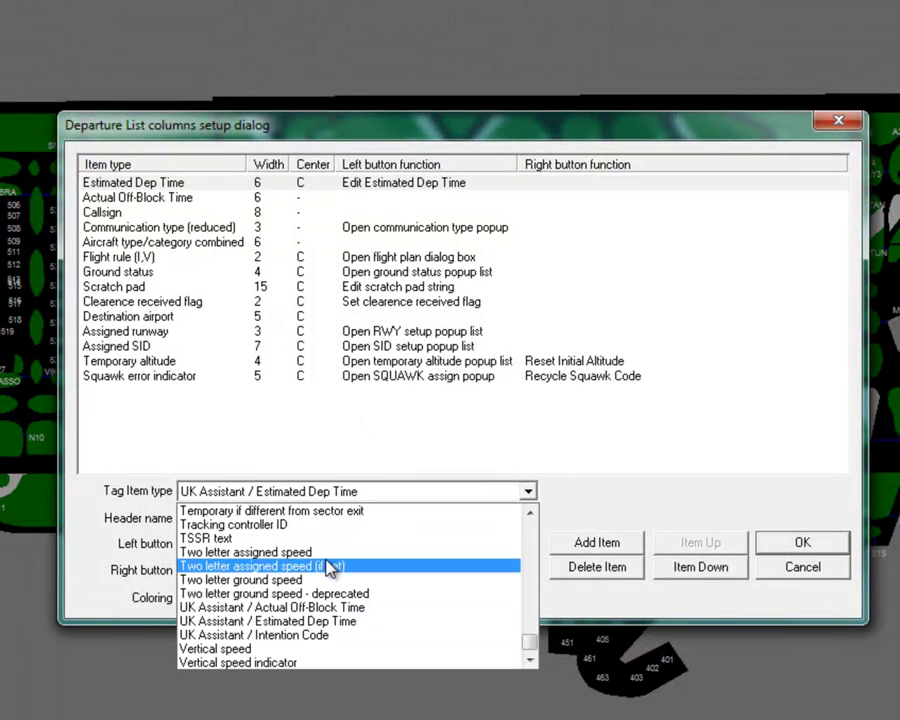
pyautogui.click(345, 621)
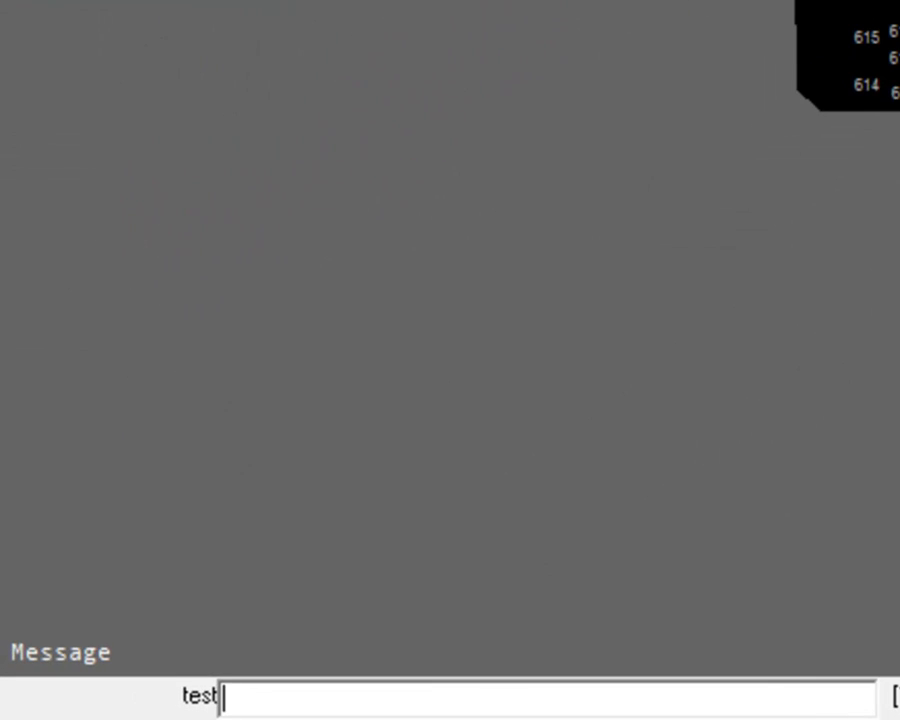
# - Run .uka t and confirm the EDT settings, leaving the push time colour unchanged
pyautogui.write('.uka')
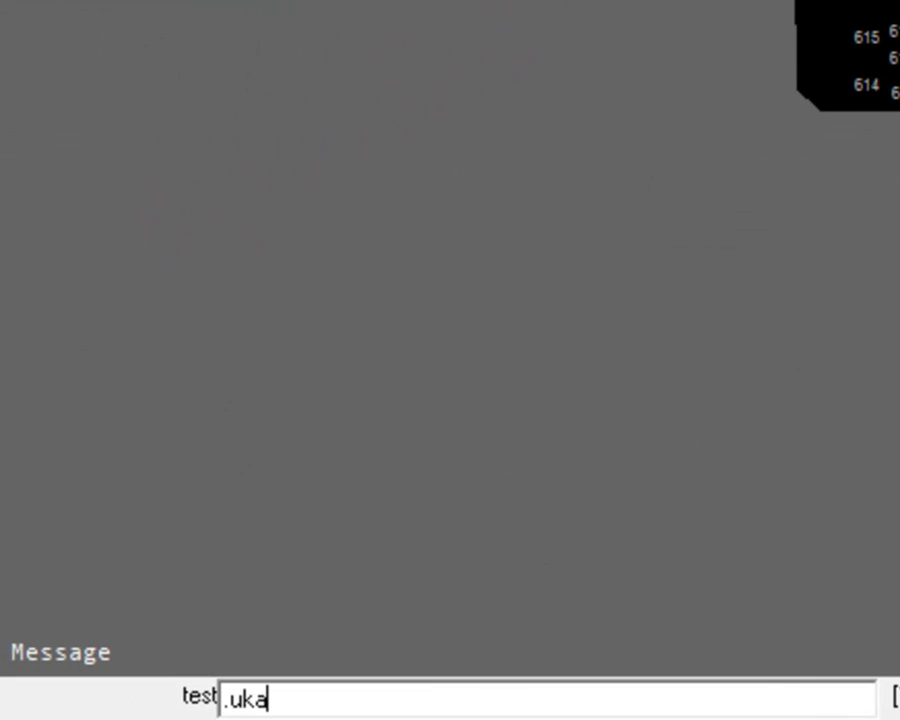
pyautogui.write(' t')
pyautogui.press('Return')
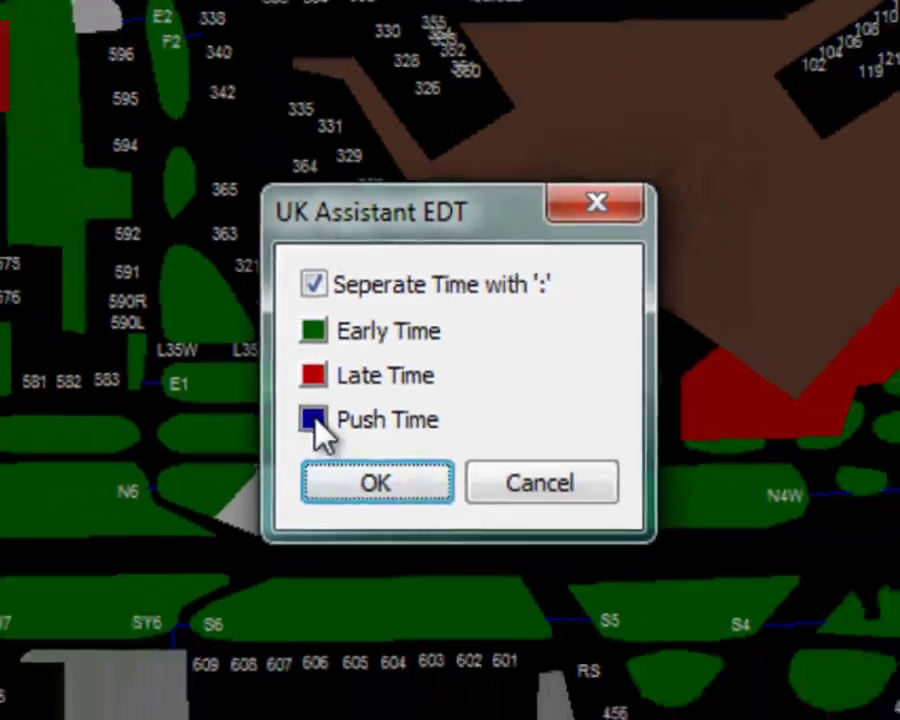
pyautogui.click(252, 470)
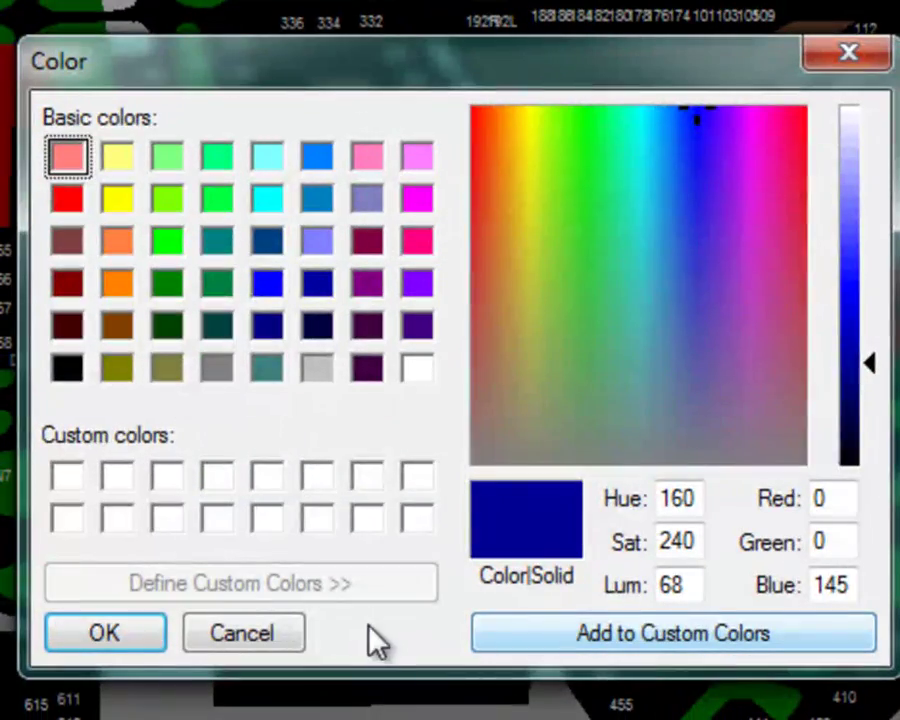
pyautogui.click(270, 636)
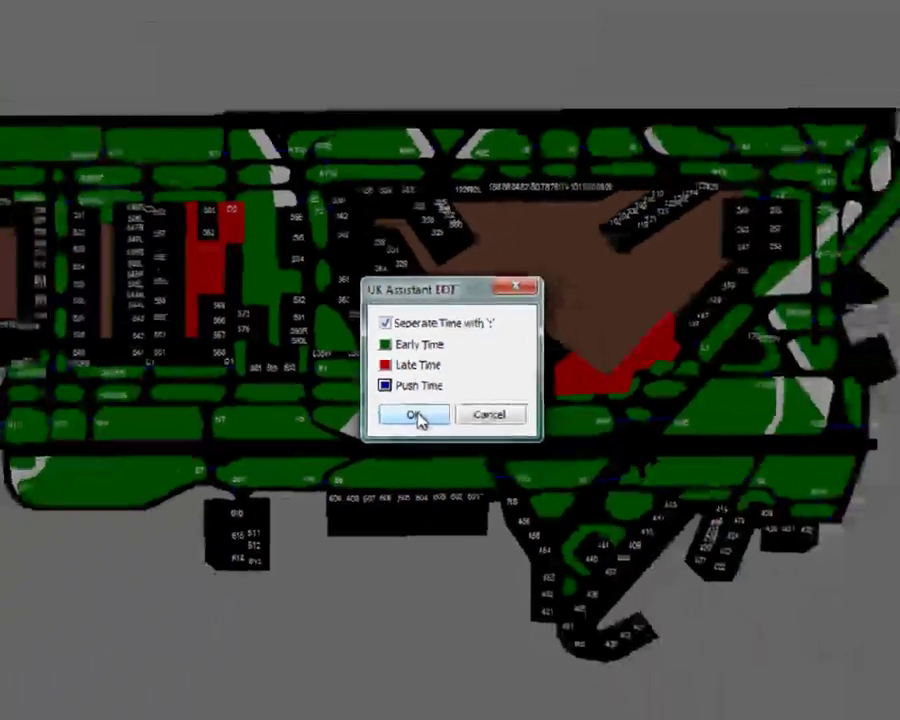
pyautogui.click(395, 467)
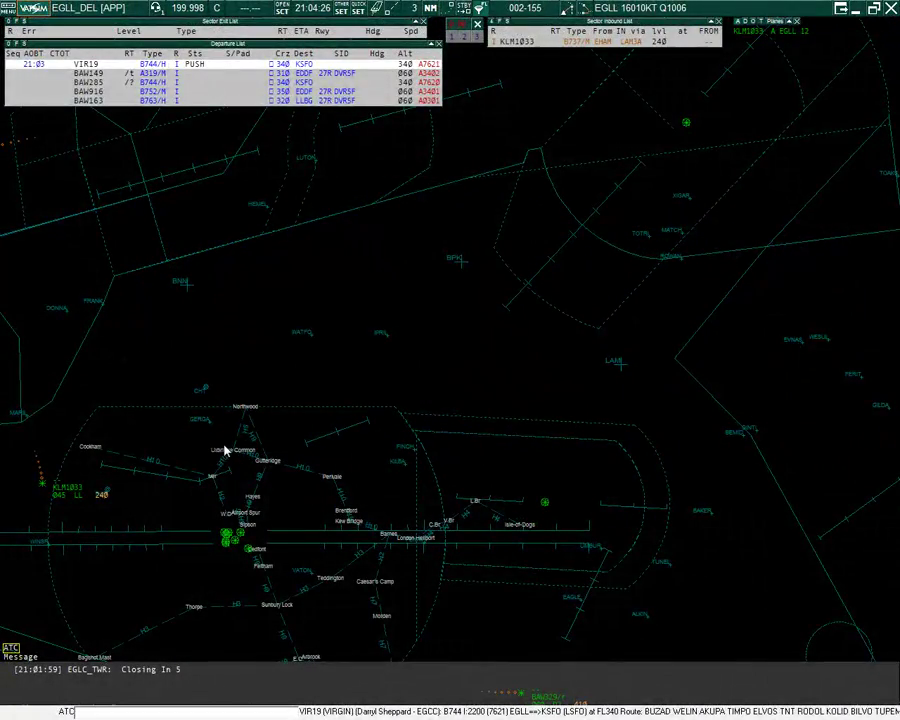
# - Set BAW285's status to PUSH in the Departure List
pyautogui.click(196, 84)
pyautogui.click(190, 93)
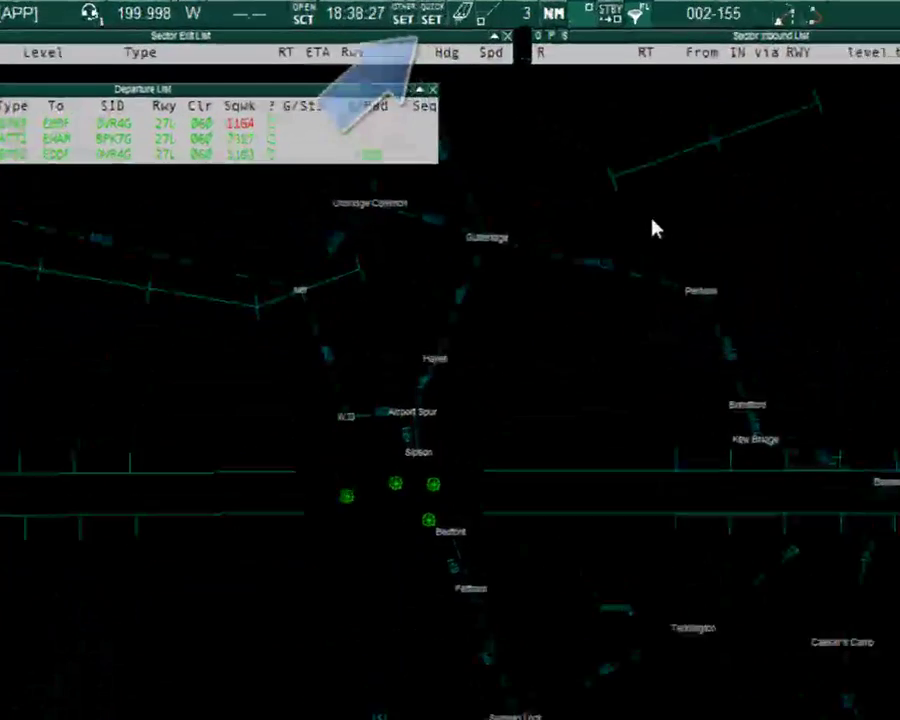
# - In the tag editor, change the Two letter ground speed item to UK Assistant / Intention Code
pyautogui.click(403, 15)
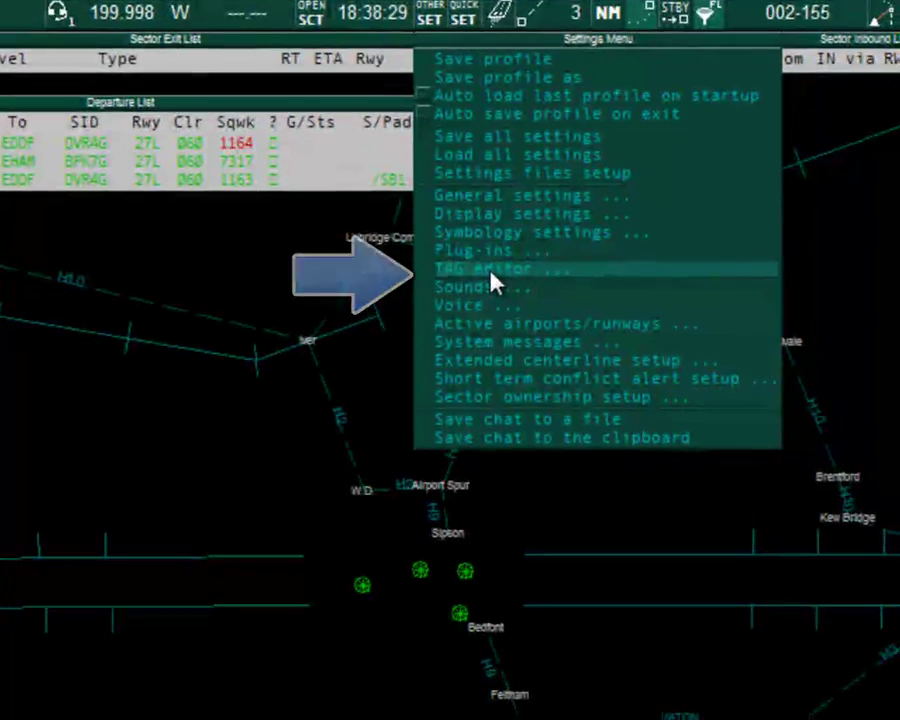
pyautogui.click(494, 284)
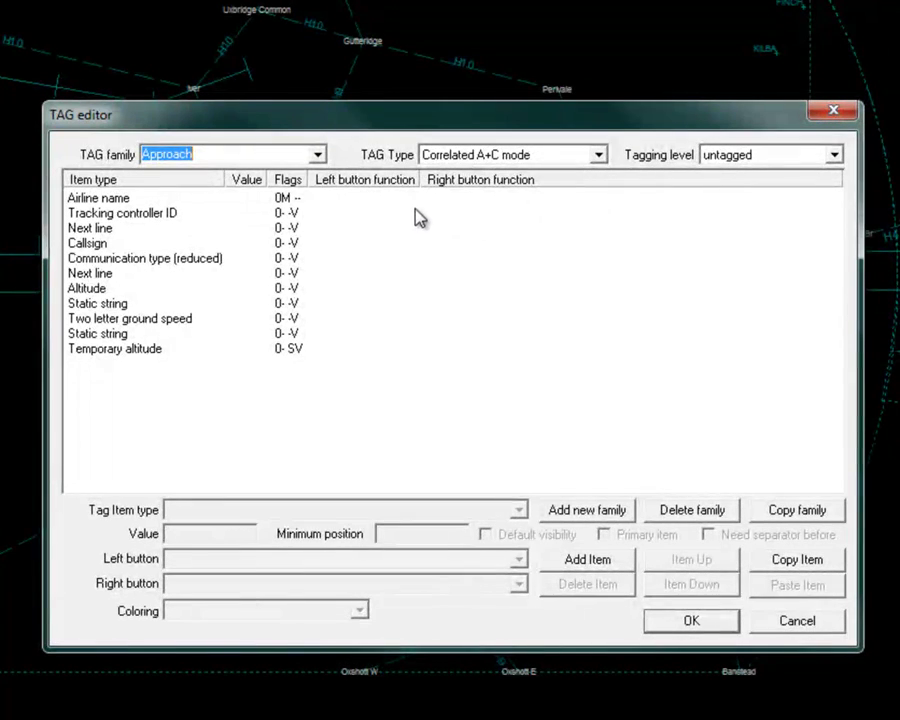
pyautogui.click(225, 318)
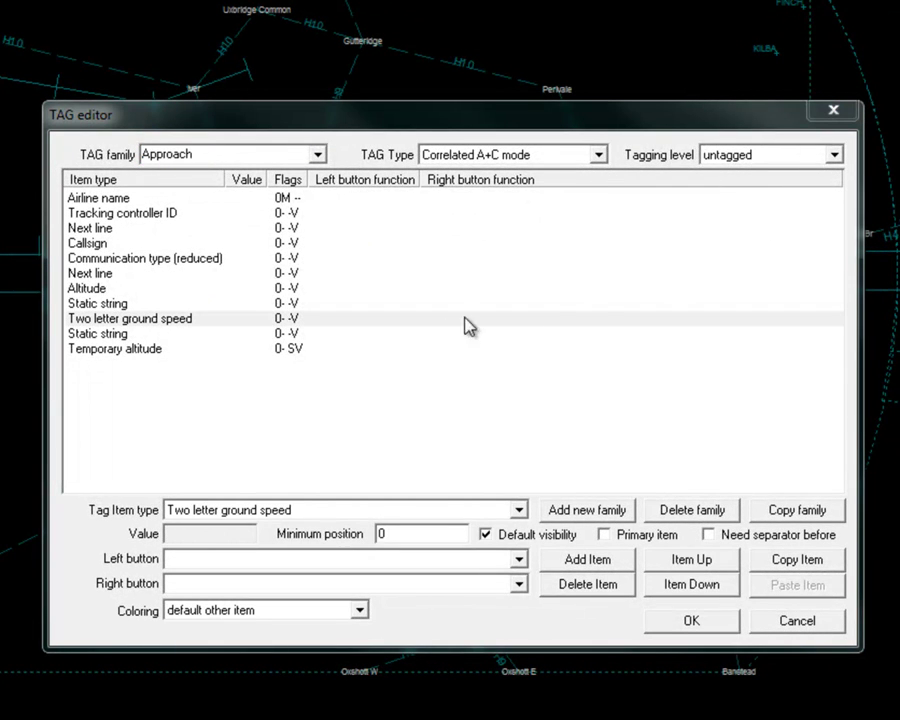
pyautogui.click(316, 511)
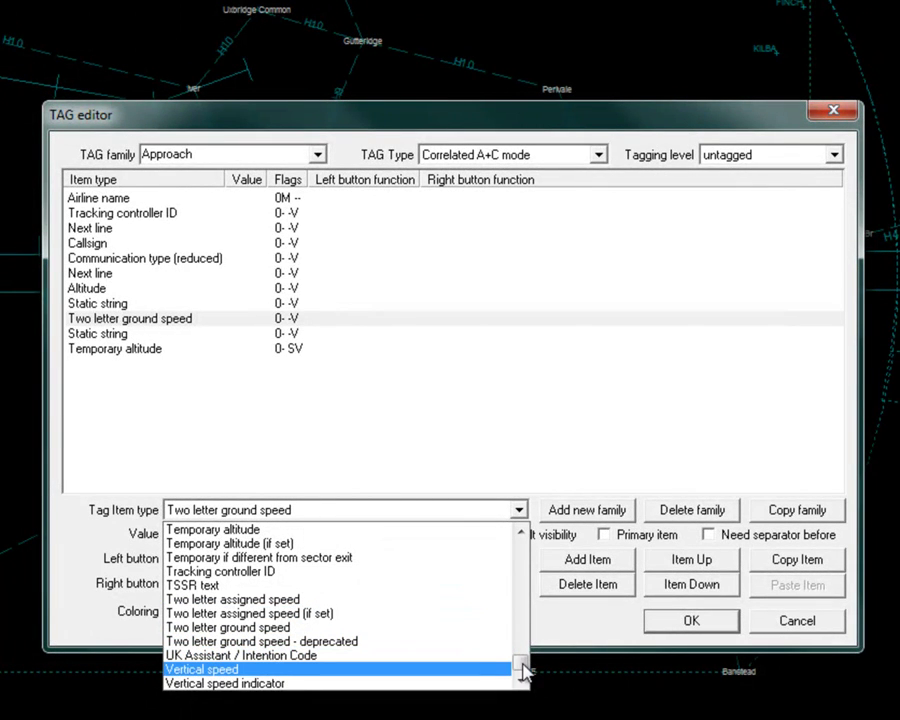
pyautogui.click(266, 657)
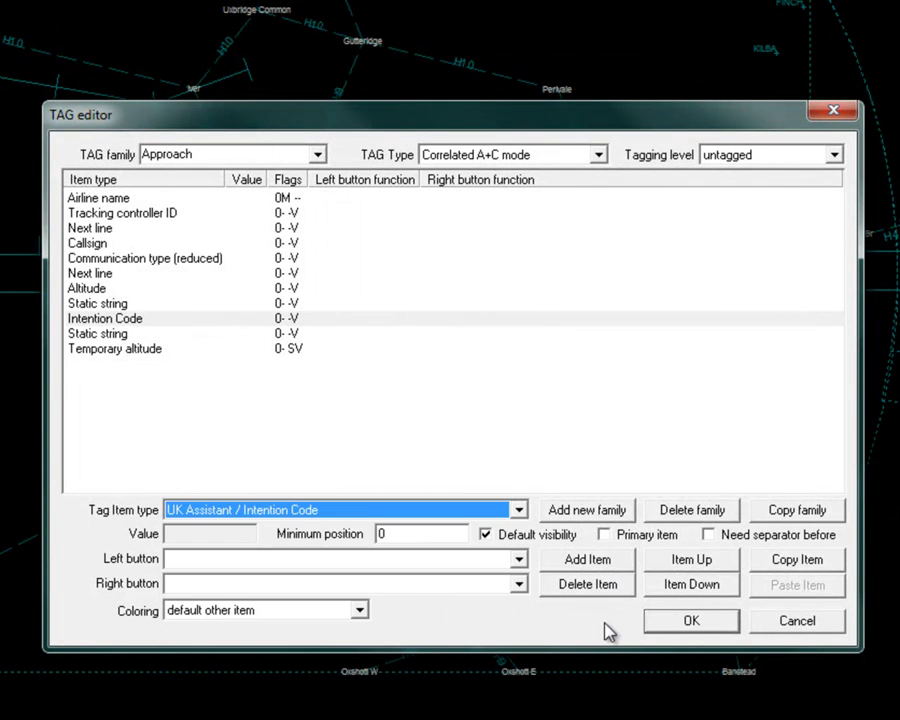
pyautogui.click(684, 621)
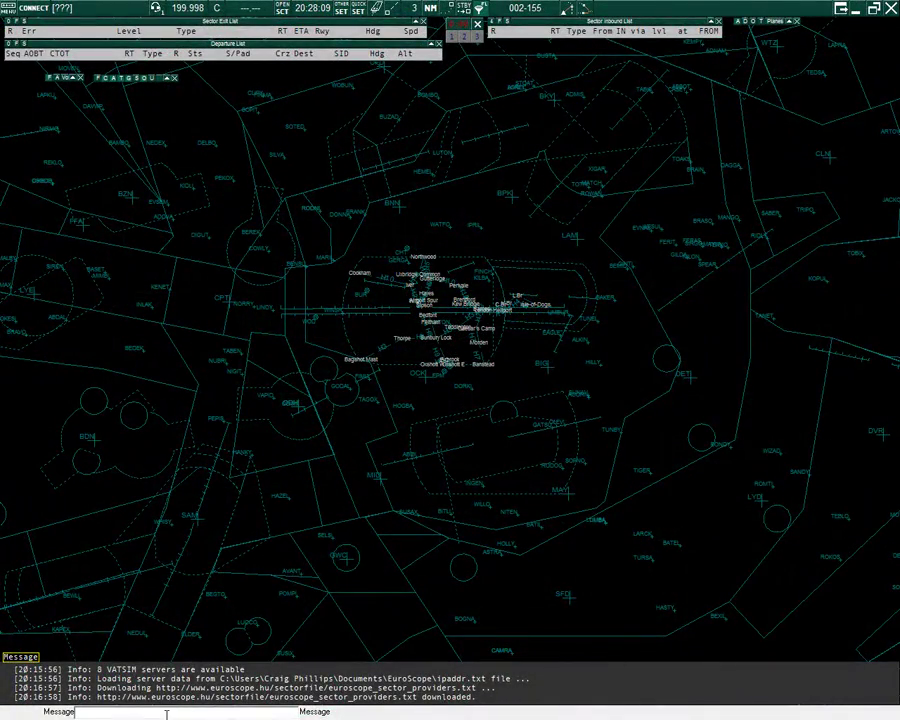
# - Open the UK Assistant History Trails settings with the .uka h command
pyautogui.write('.uk')
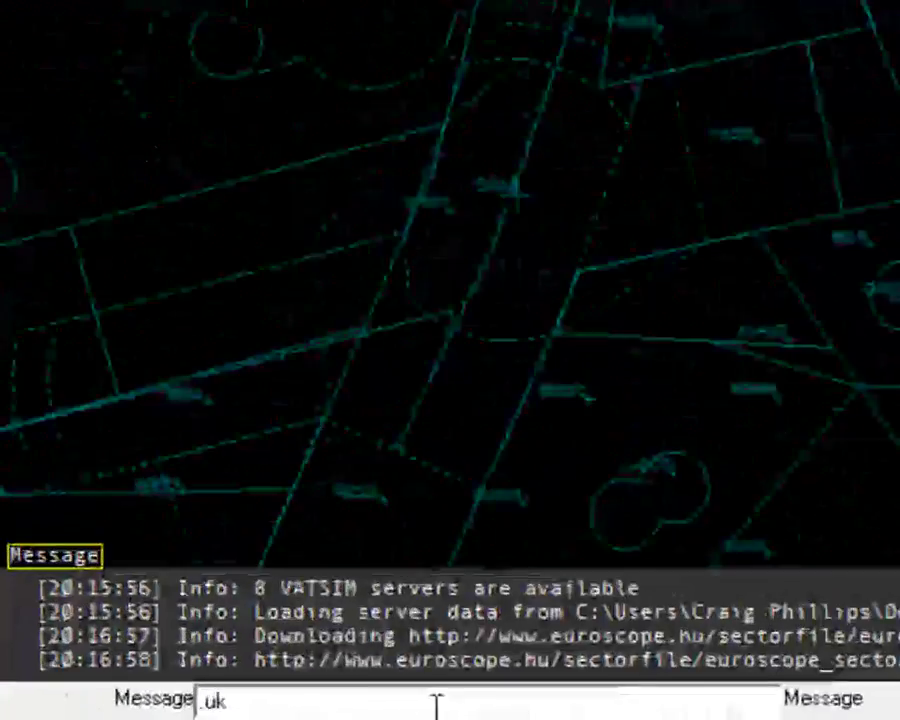
pyautogui.press('BackSpace')
pyautogui.press('BackSpace')
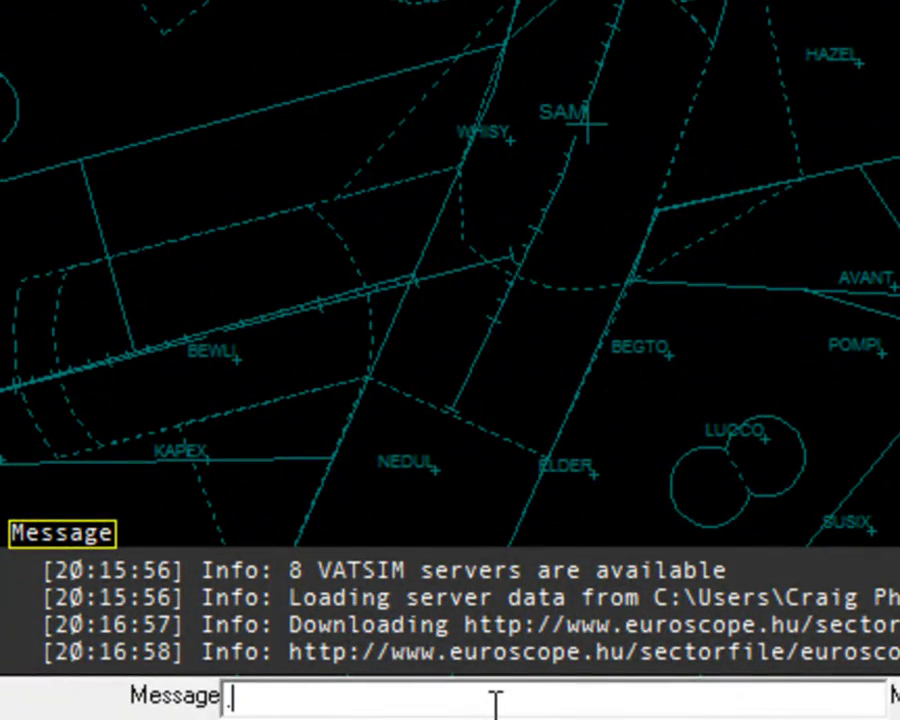
pyautogui.write('uka')
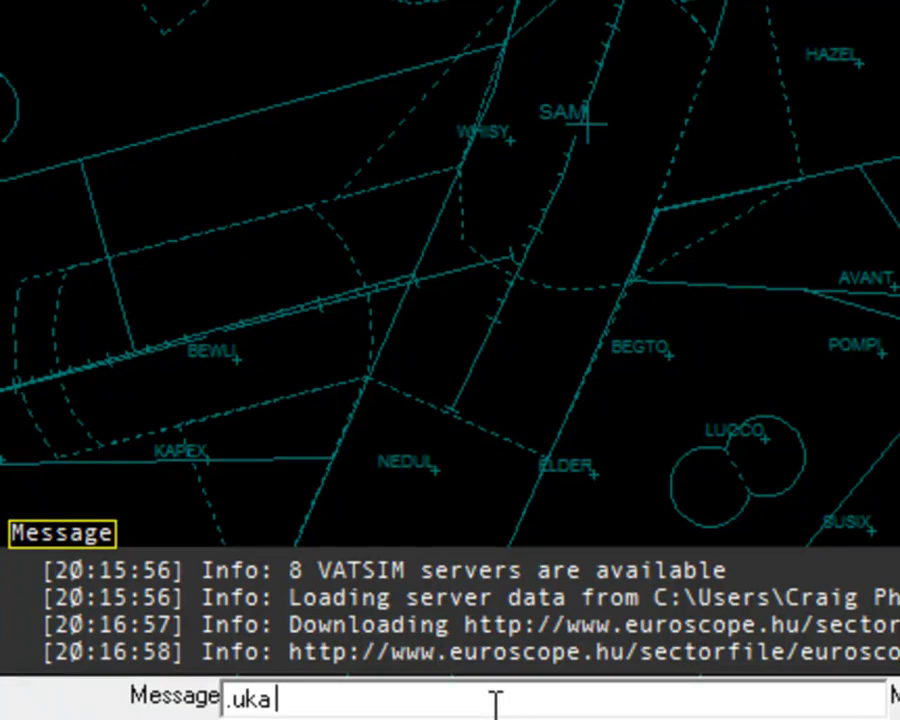
pyautogui.write(' h')
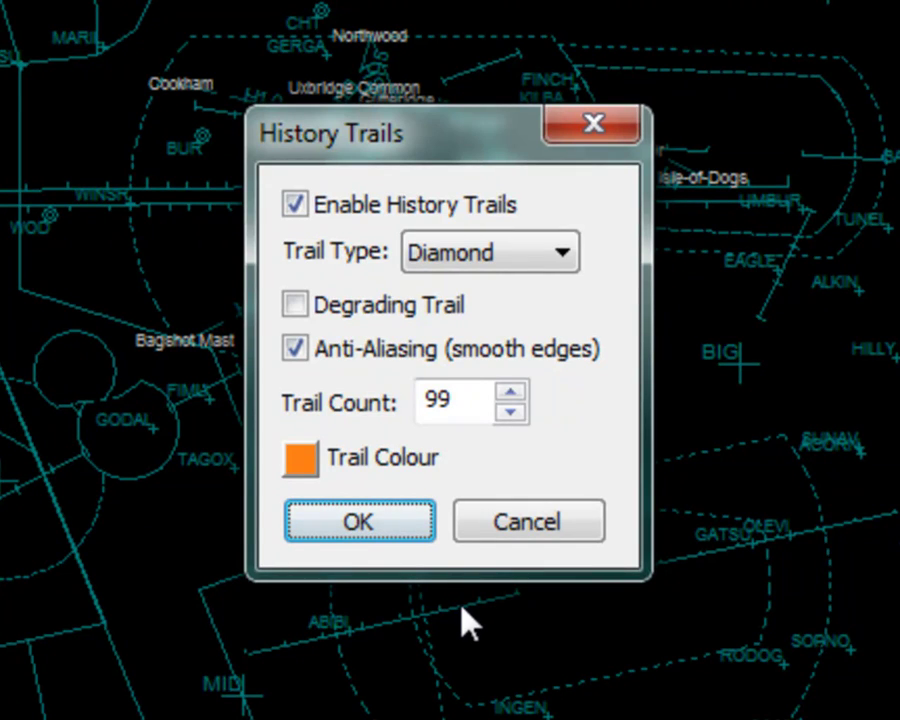
# - Enable square history trails with degrading off, anti-aliasing on and orange colour
pyautogui.click(518, 252)
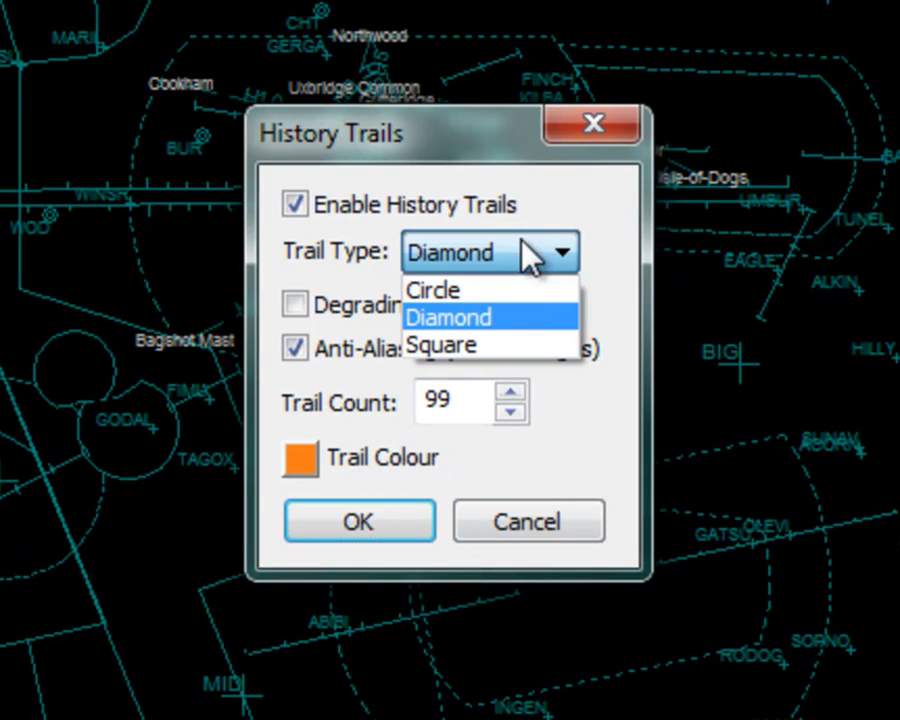
pyautogui.click(484, 342)
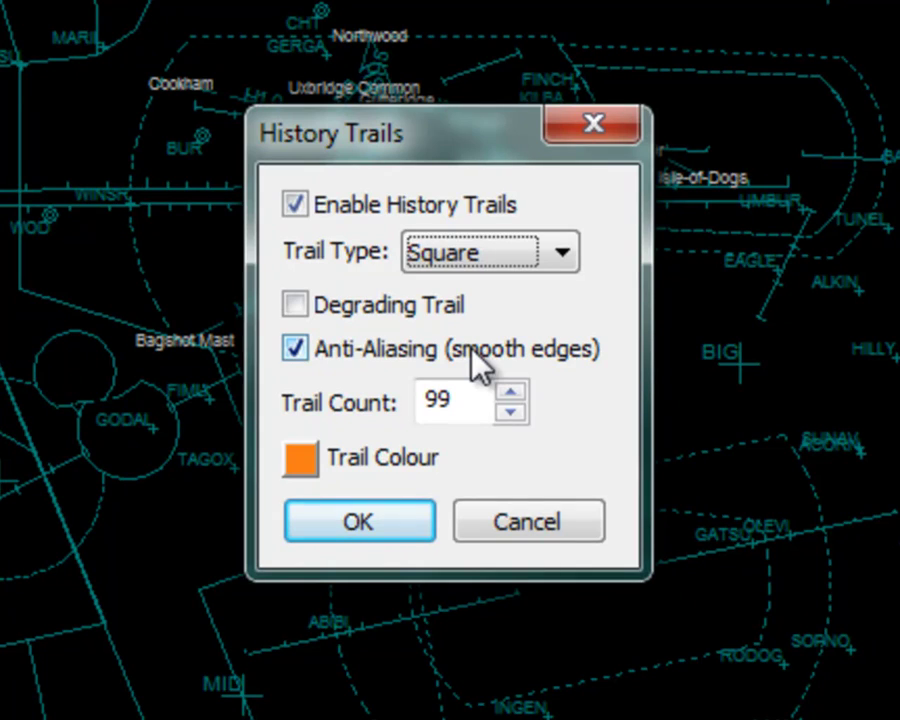
pyautogui.click(346, 312)
pyautogui.click(345, 313)
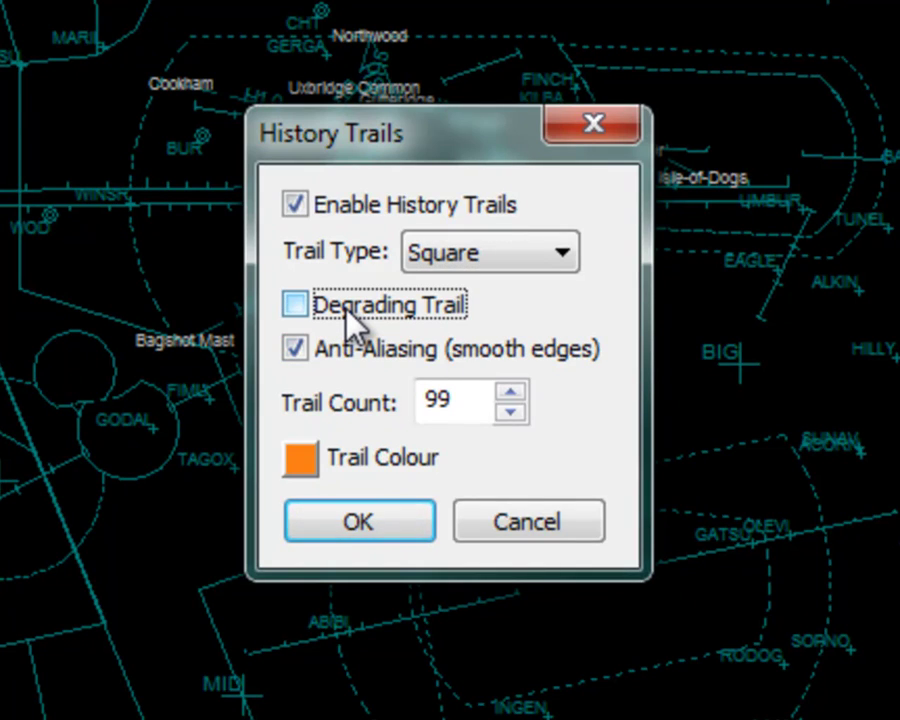
pyautogui.click(344, 352)
pyautogui.click(360, 360)
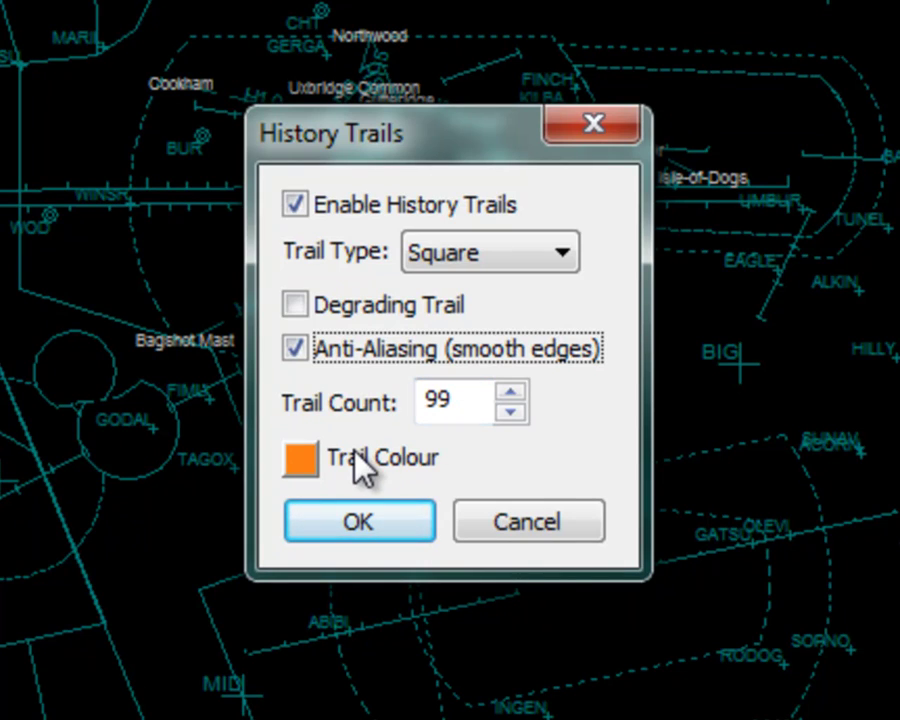
pyautogui.click(294, 460)
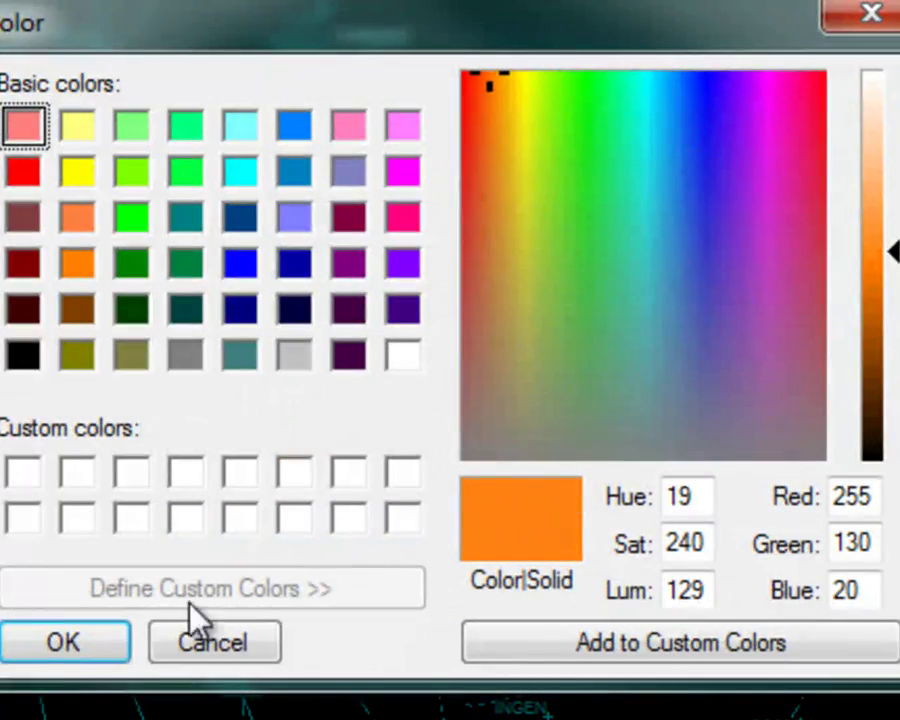
pyautogui.click(66, 659)
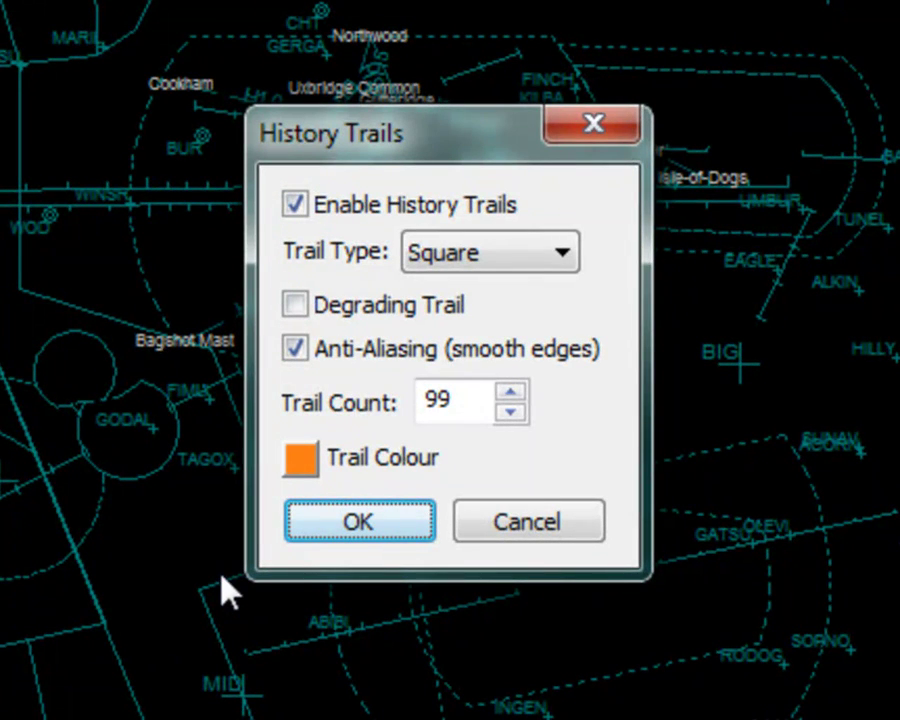
pyautogui.click(323, 203)
pyautogui.click(323, 203)
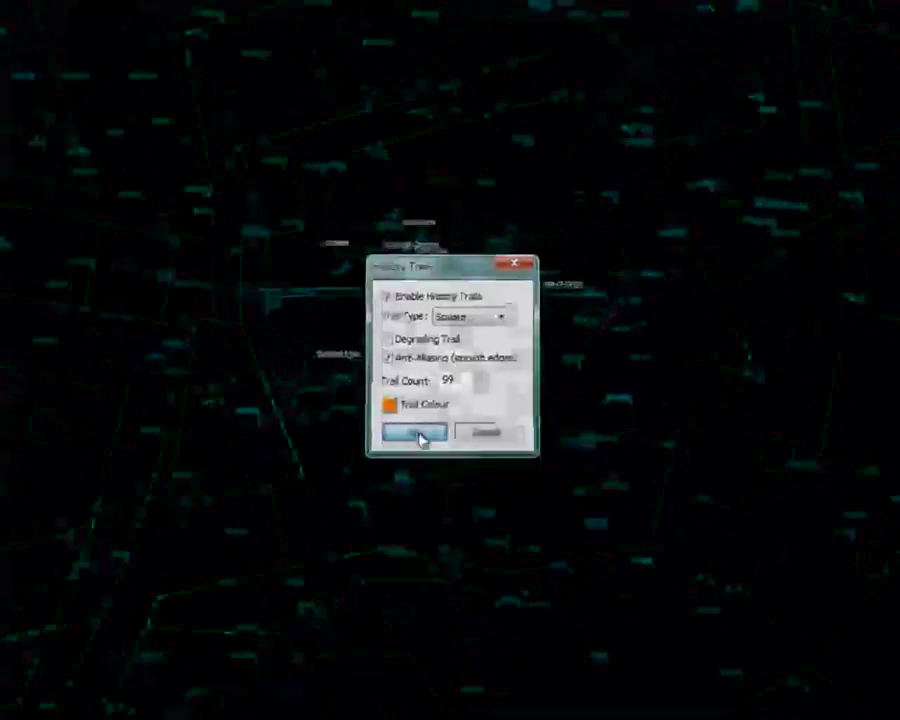
# - Save the history trail settings and change Display settings history dots from 6 to 0
pyautogui.click(357, 525)
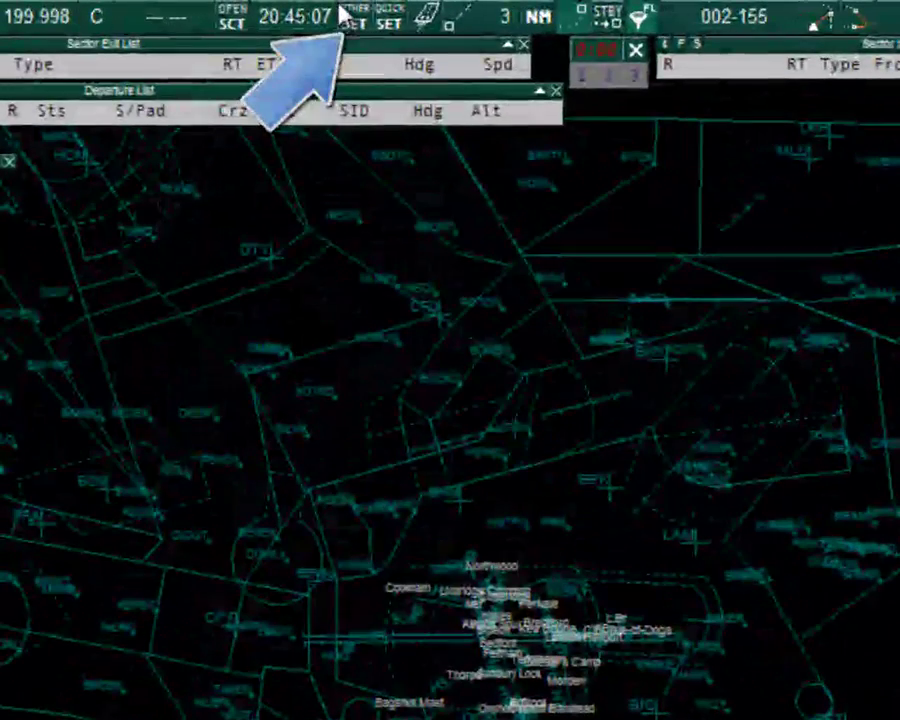
pyautogui.click(344, 14)
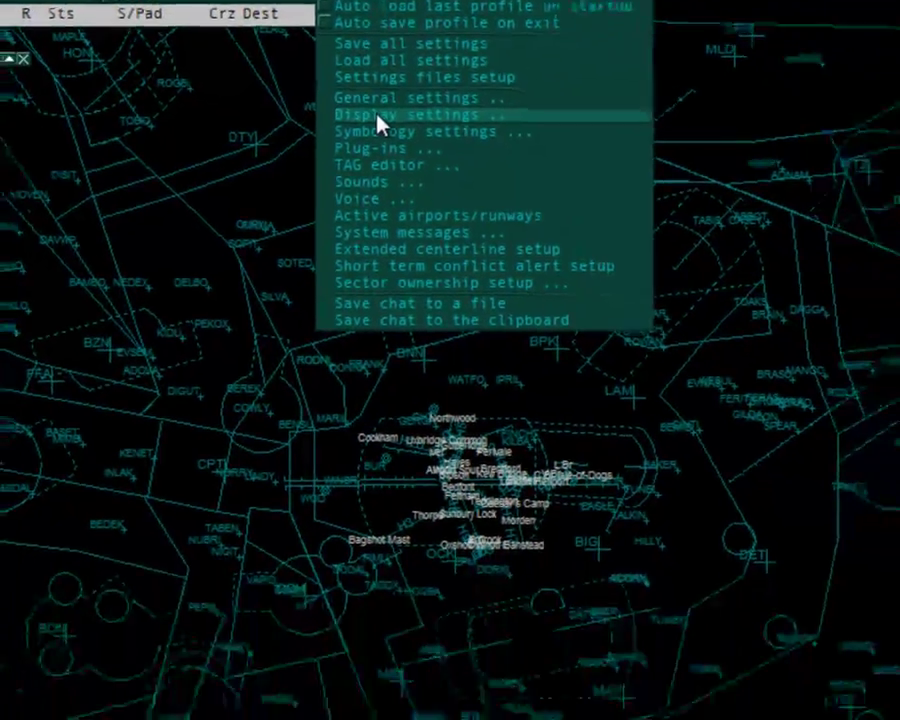
pyautogui.click(410, 232)
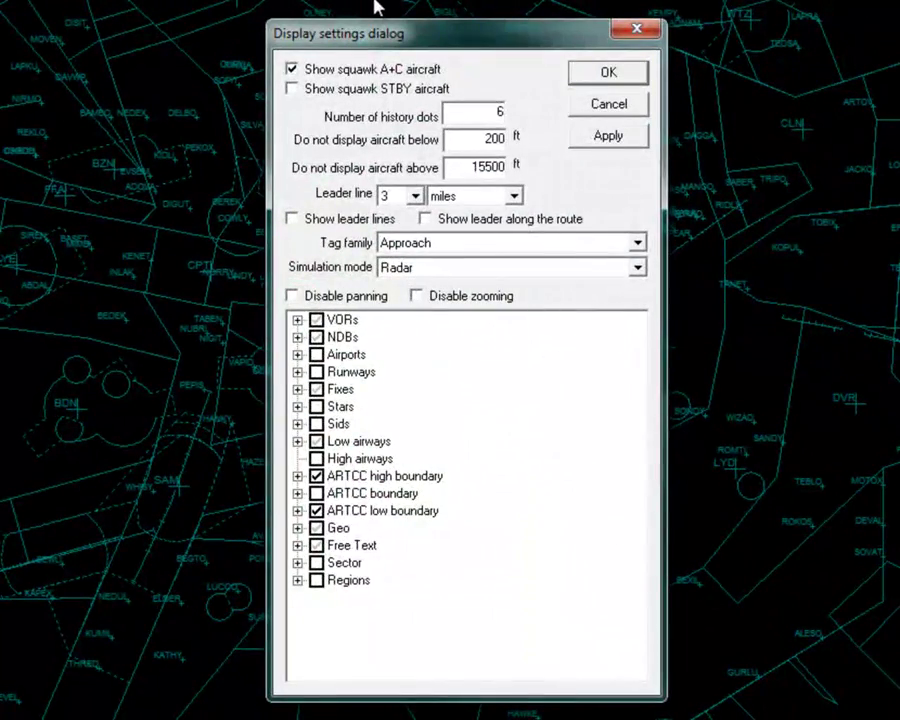
pyautogui.doubleClick(488, 111)
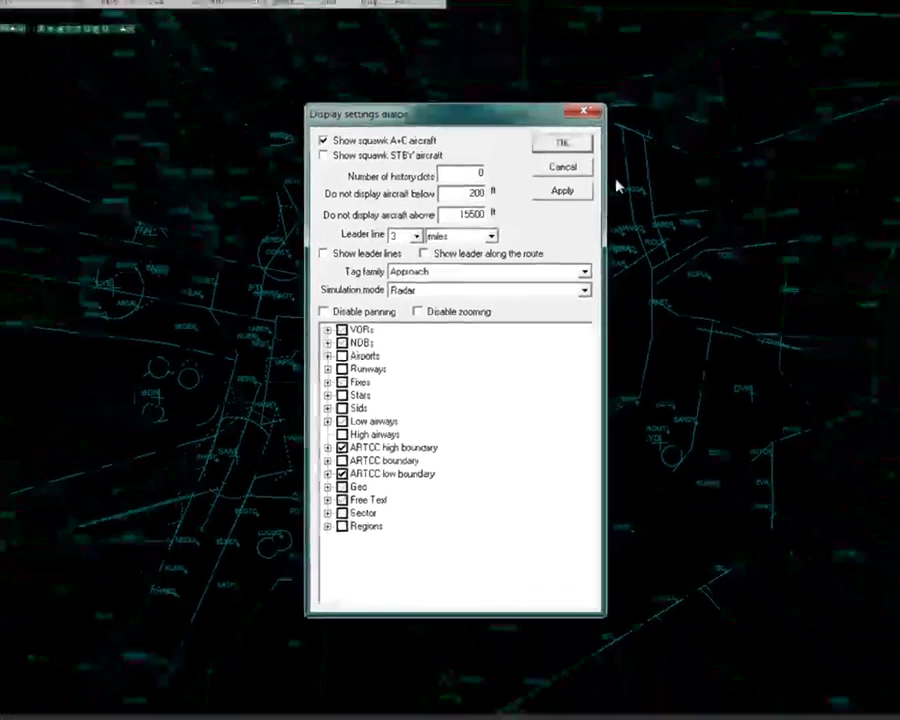
pyautogui.click(608, 104)
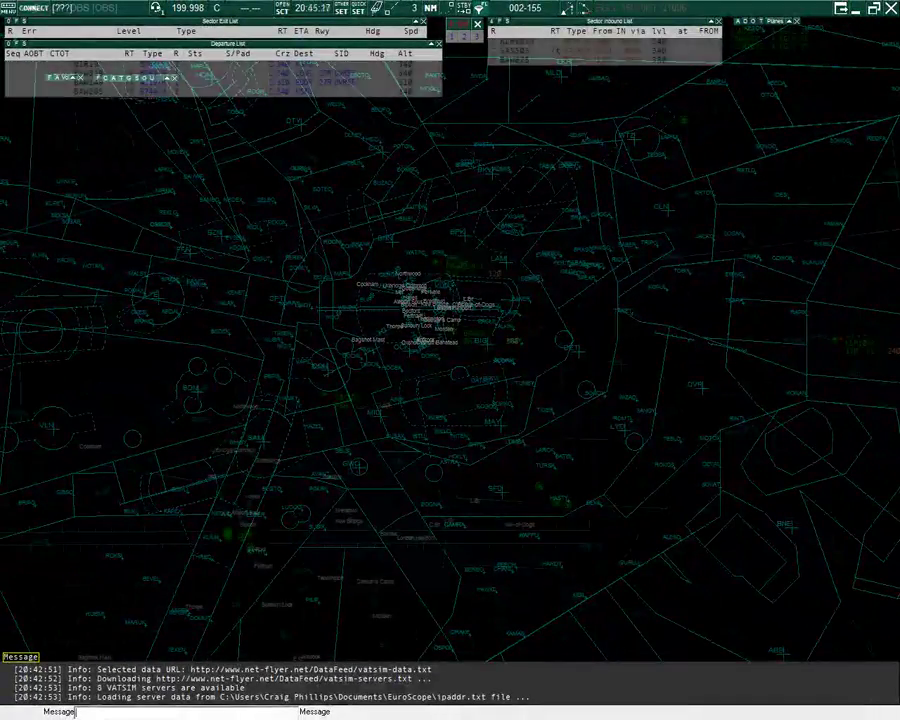